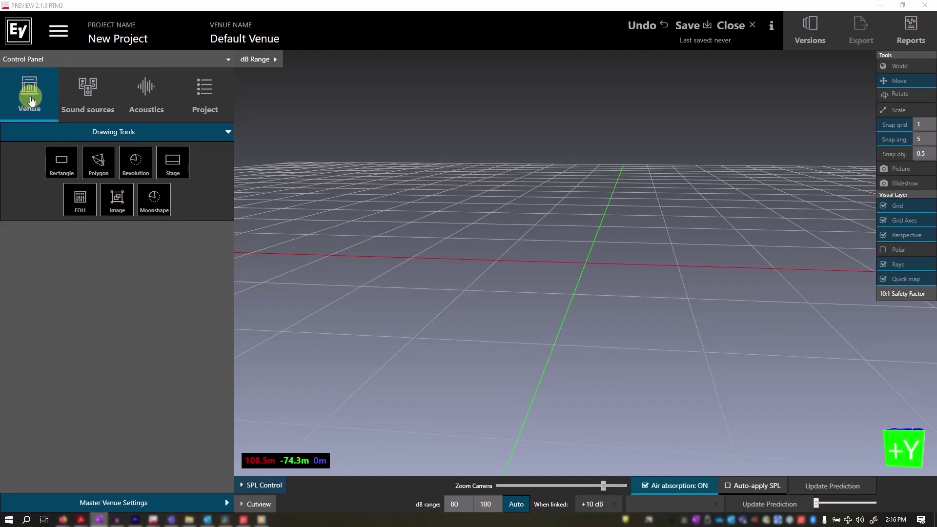
- Rename the project to 'Tutorial'
{"action": "left_click", "coordinate": [115, 38]}
{"action": "key", "text": "ctrl+a"}
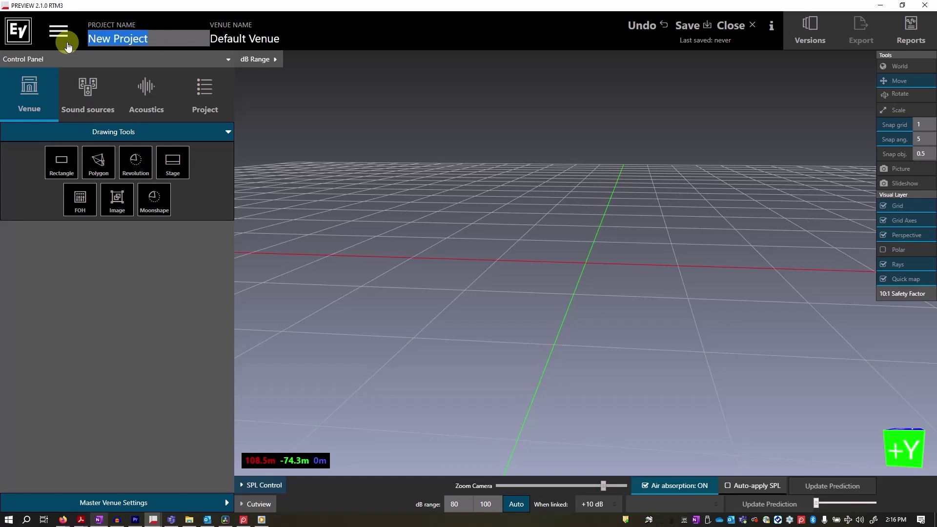
{"action": "type", "text": "Tutorial"}
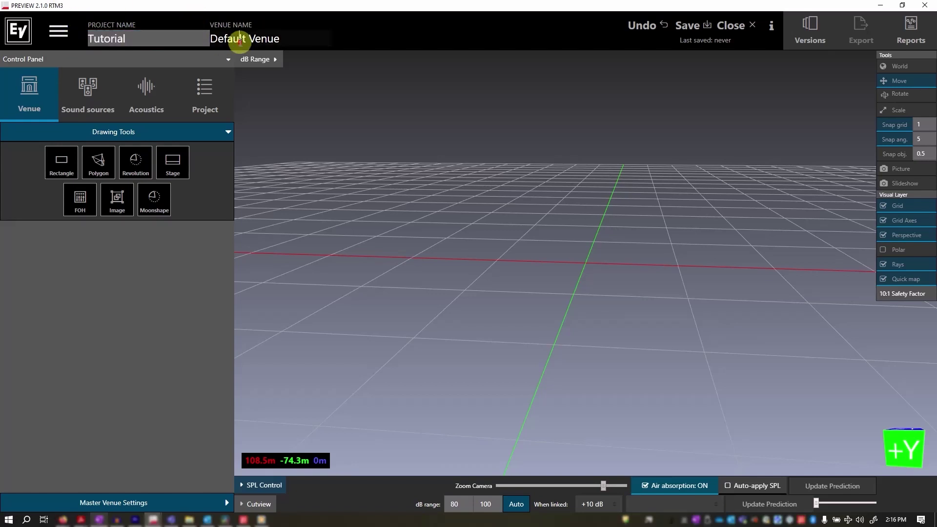
- Rename the venue to 'City Place'
{"action": "left_click", "coordinate": [292, 37]}
{"action": "key", "text": "ctrl+a"}
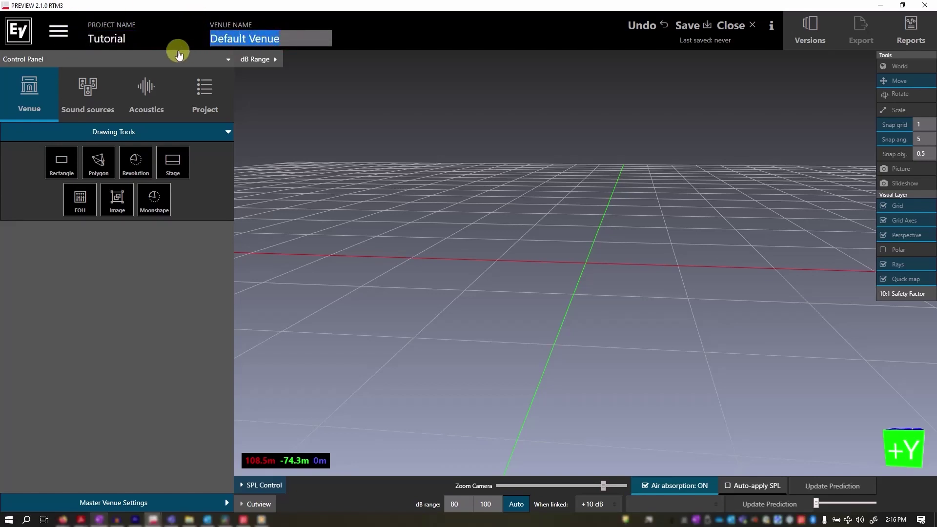
{"action": "type", "text": "City Place"}
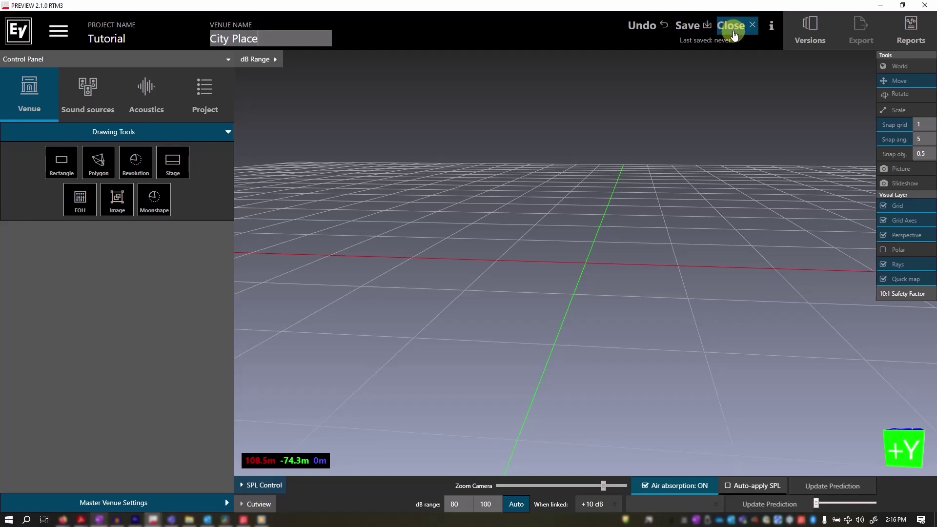
{"action": "left_click", "coordinate": [771, 28]}
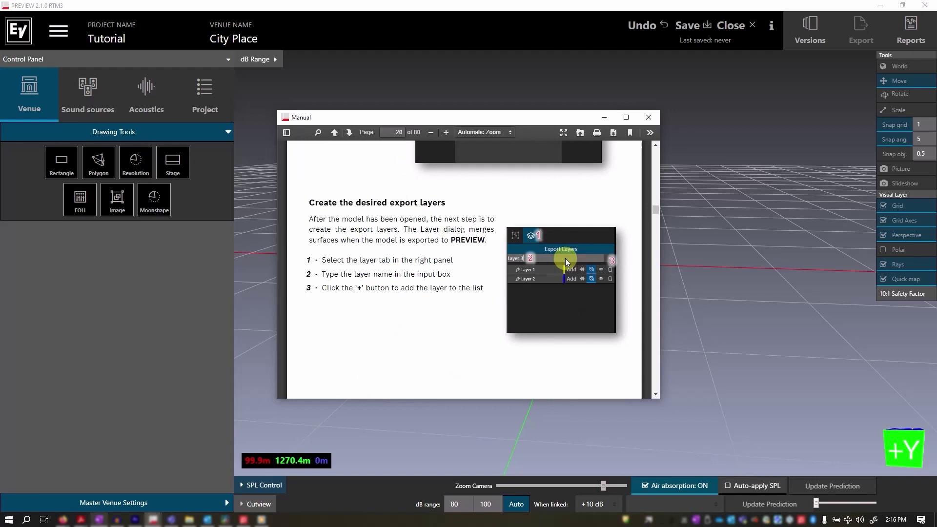
{"action": "left_click", "coordinate": [648, 116]}
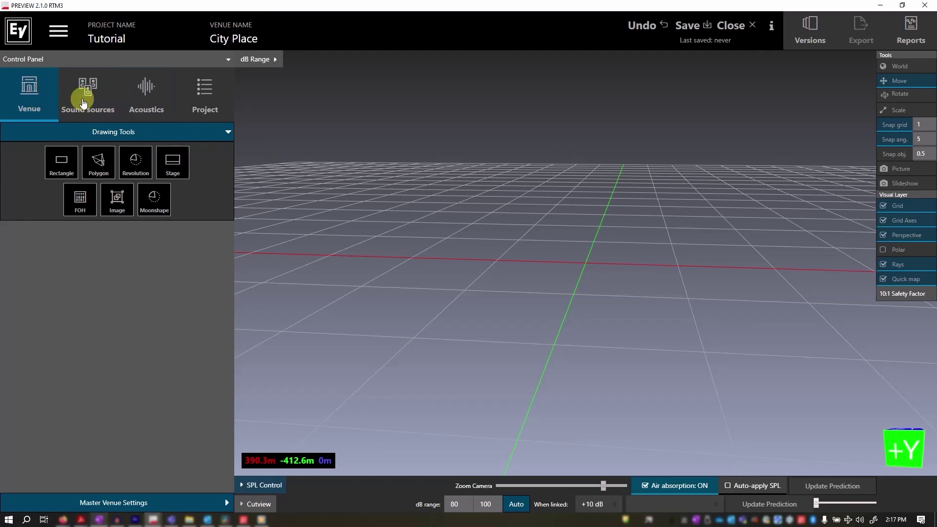
{"action": "left_click", "coordinate": [206, 96]}
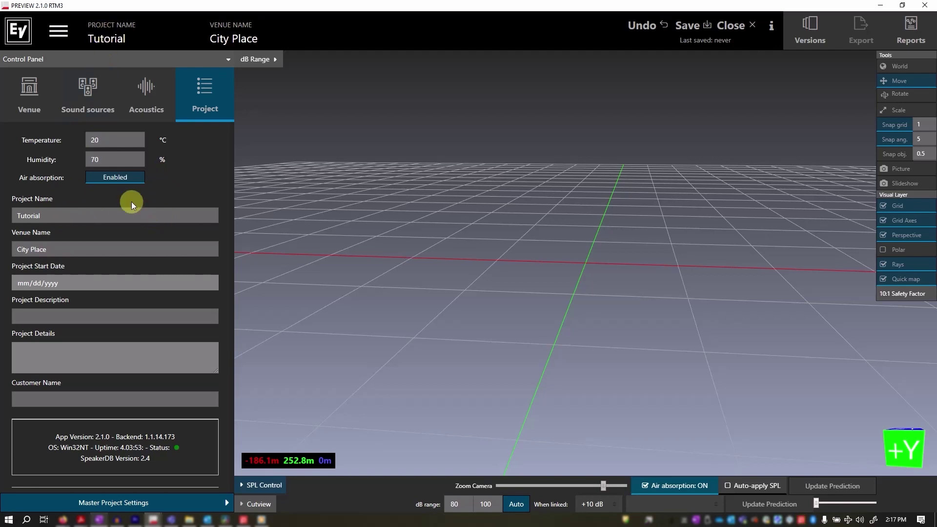
{"action": "left_click", "coordinate": [42, 95]}
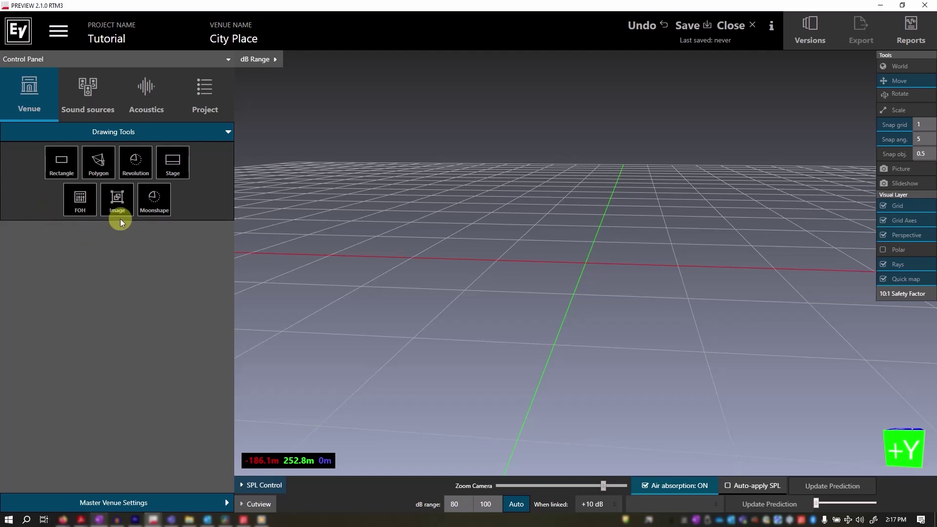
- Add a rectangular plane and try its hide, lock and delete controls, keeping it
{"action": "left_click", "coordinate": [62, 165]}
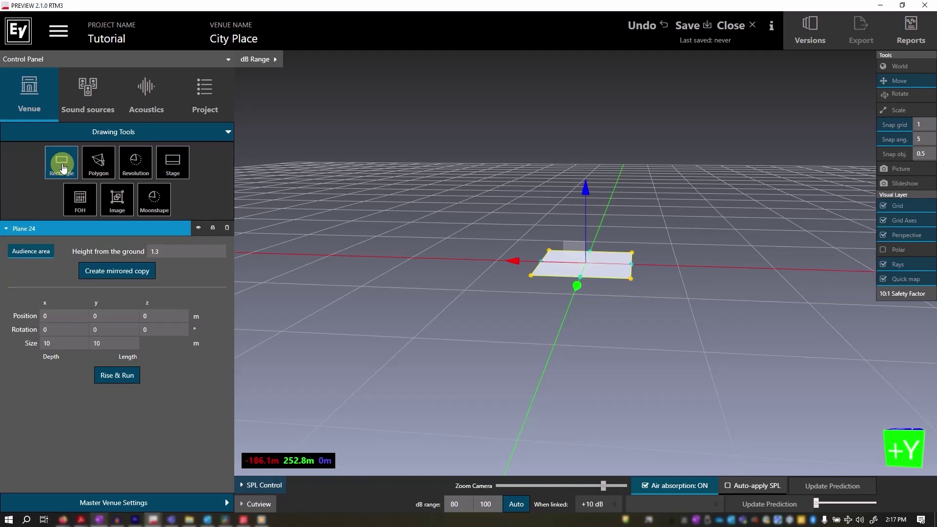
{"action": "mouse_move", "coordinate": [607, 351]}
{"action": "right_mouse_down"}
{"action": "mouse_move", "coordinate": [684, 366]}
{"action": "mouse_move", "coordinate": [727, 356]}
{"action": "right_mouse_up"}
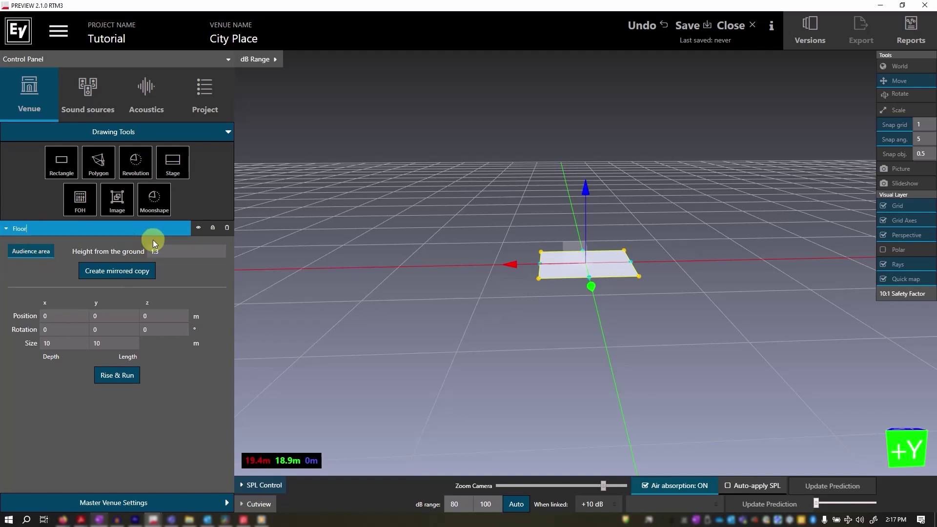
{"action": "left_click", "coordinate": [198, 228]}
{"action": "left_click", "coordinate": [199, 228]}
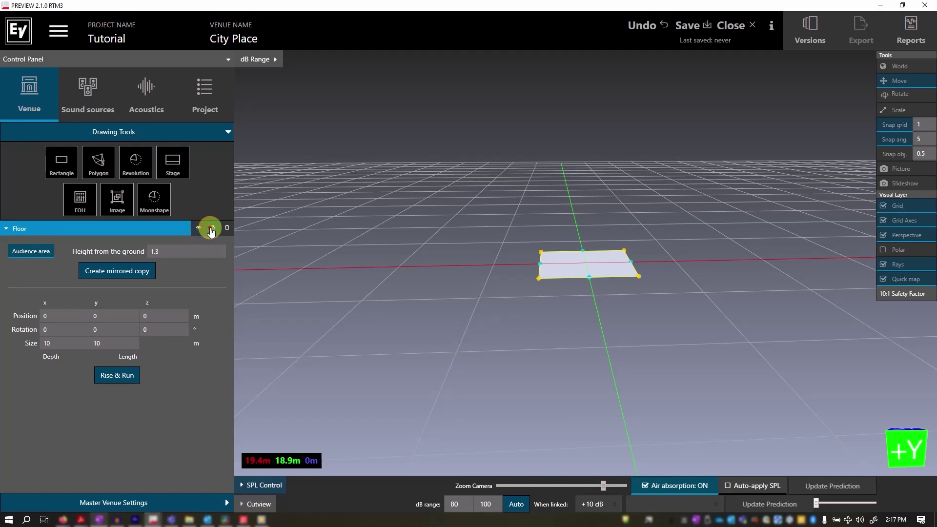
{"action": "left_click", "coordinate": [212, 228]}
{"action": "left_click", "coordinate": [213, 228]}
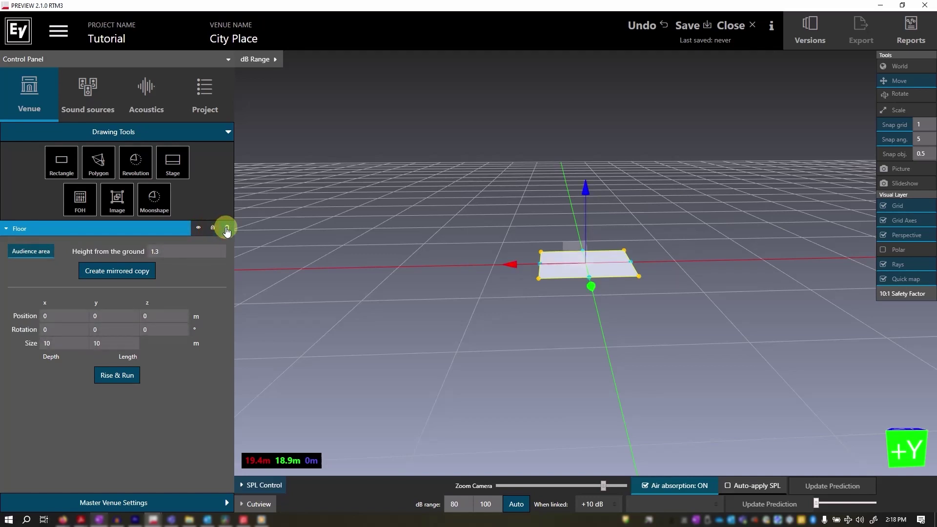
{"action": "left_click", "coordinate": [226, 229]}
{"action": "left_click", "coordinate": [533, 259]}
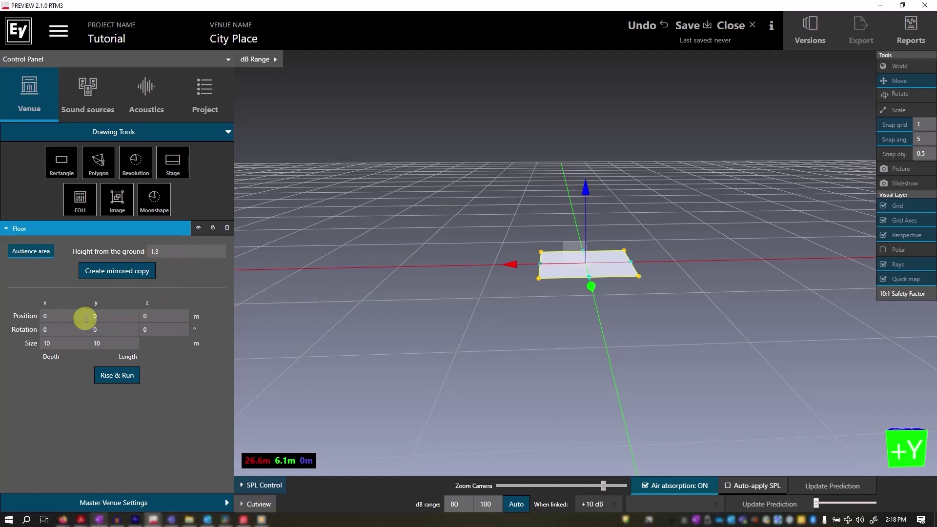
- Size the Floor rectangle to 30 m depth and 10 m length
{"action": "left_click", "coordinate": [55, 344]}
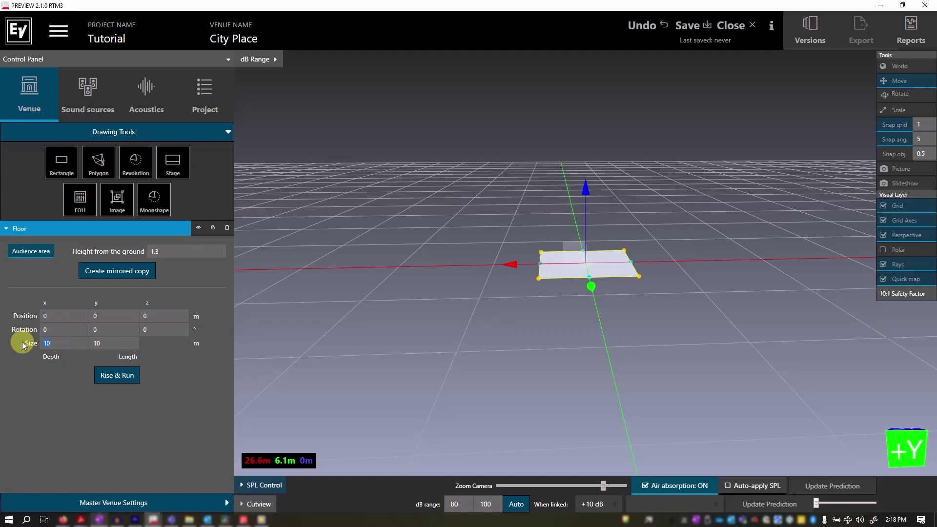
{"action": "left_click", "coordinate": [114, 343]}
{"action": "type", "text": "30"}
{"action": "key", "text": "Return"}
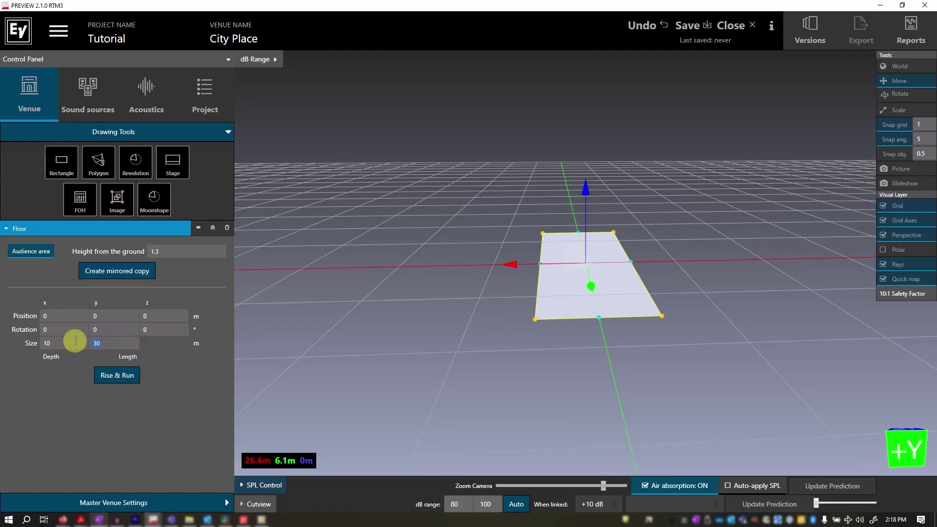
{"action": "type", "text": "10"}
{"action": "left_click", "coordinate": [73, 343]}
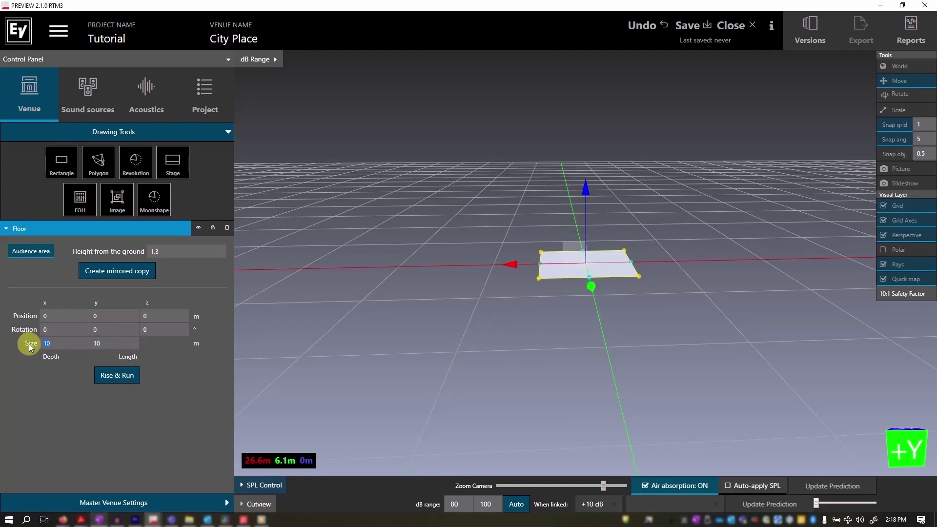
{"action": "type", "text": "30"}
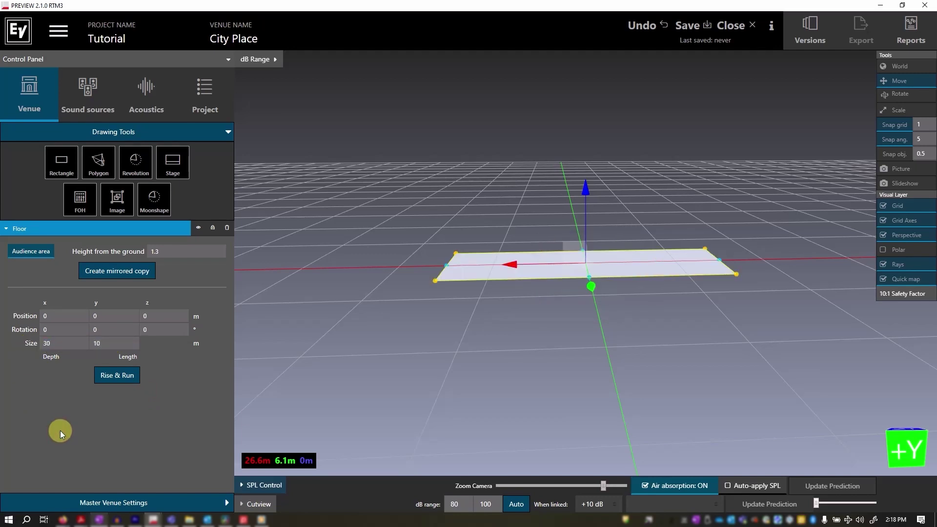
- Set the Rigging Safety Factor to 12:1 in Master Venue Settings
{"action": "left_click", "coordinate": [227, 503]}
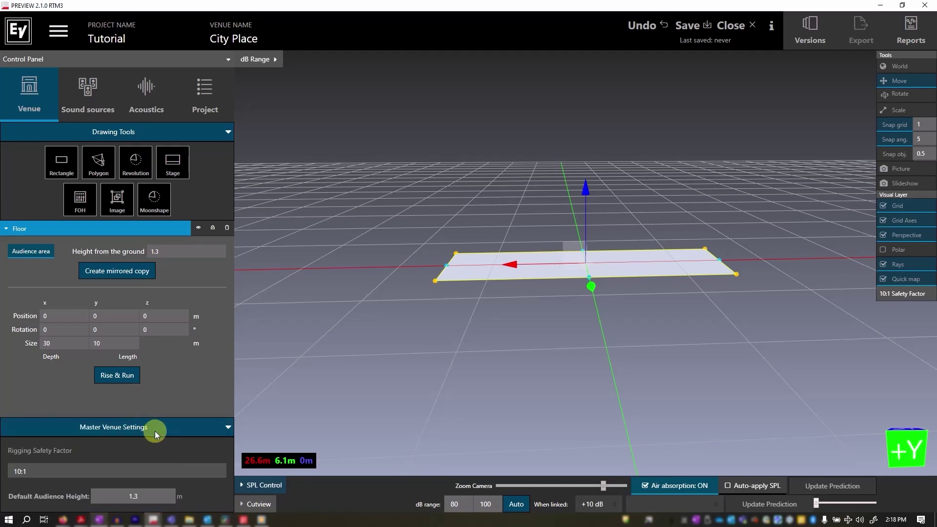
{"action": "left_click", "coordinate": [60, 469]}
{"action": "left_click", "coordinate": [58, 483]}
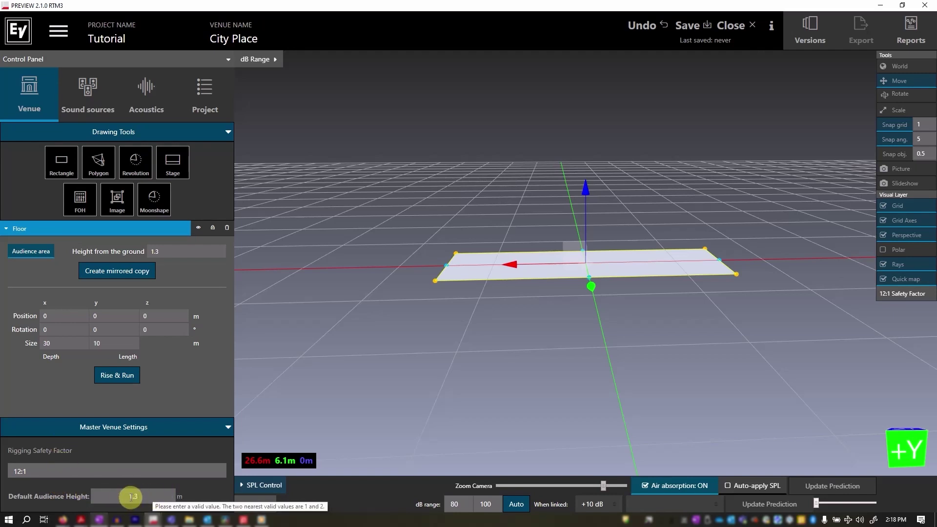
{"action": "left_click", "coordinate": [128, 427]}
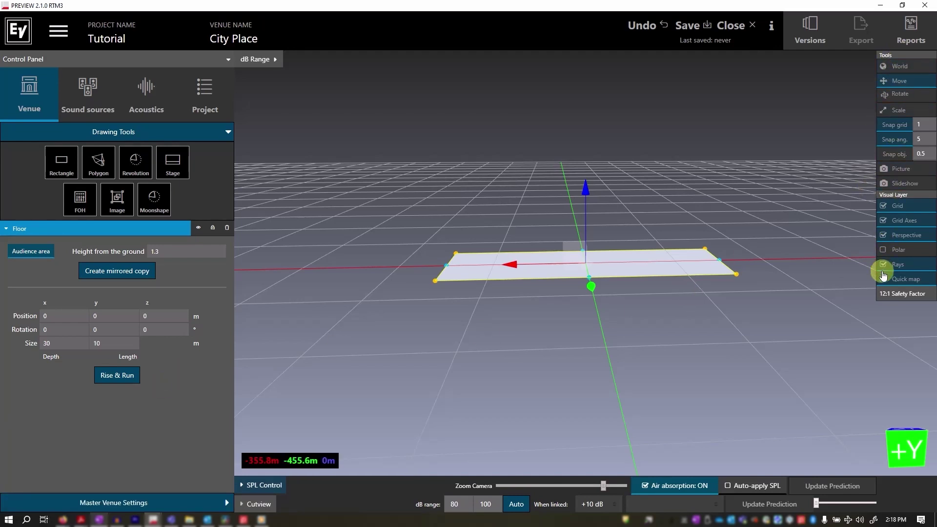
- Toggle the gizmo between local and world coordinates, ending on world
{"action": "left_click", "coordinate": [898, 68]}
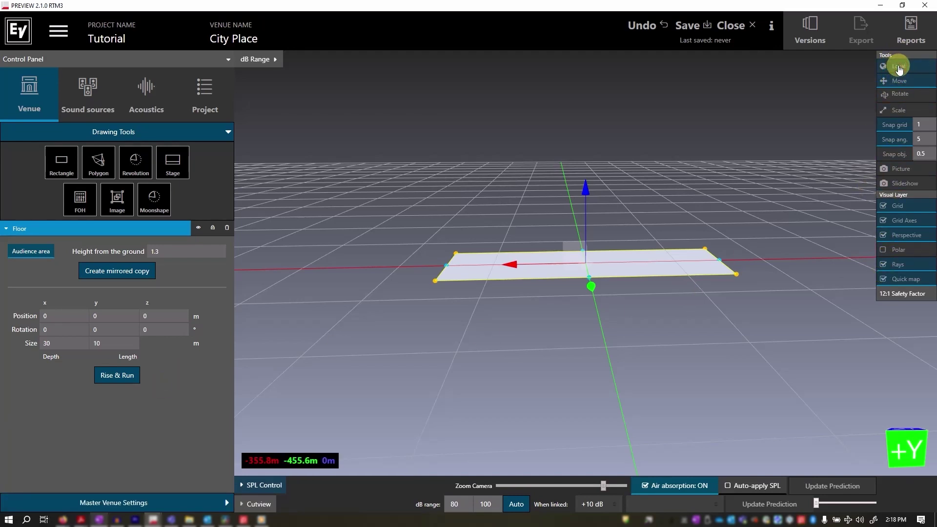
{"action": "left_click", "coordinate": [899, 67]}
{"action": "left_click", "coordinate": [899, 68]}
{"action": "left_click", "coordinate": [899, 67]}
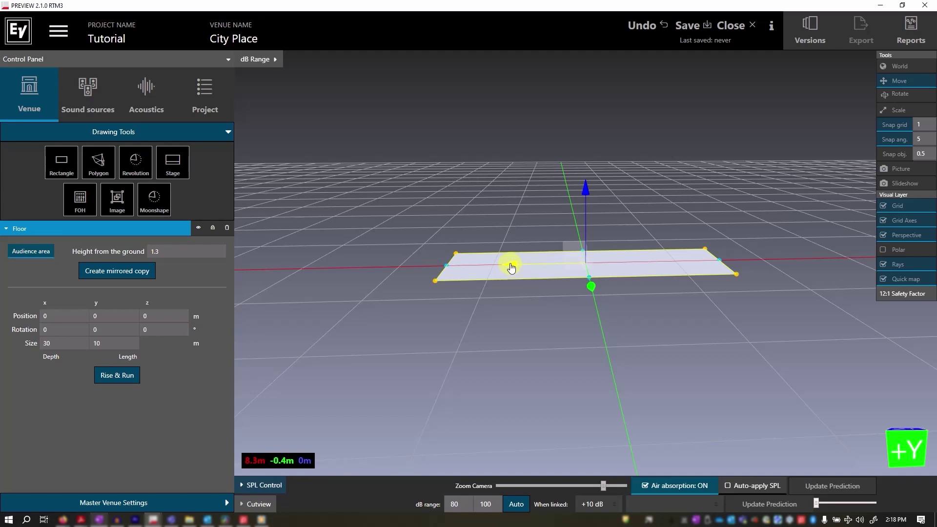
- Drag the Floor along x, y and z, then reset its Position y to 0
{"action": "left_click_drag", "start_coordinate": [510, 266], "coordinate": [537, 288]}
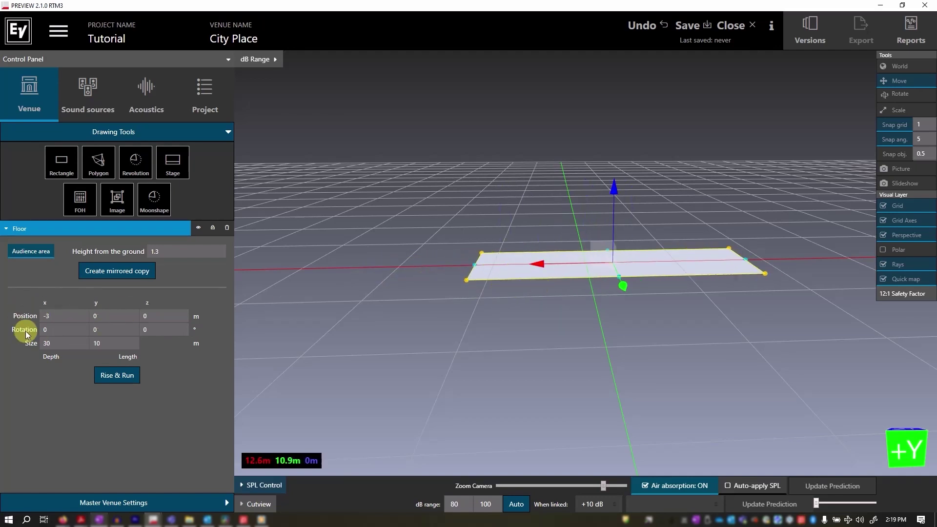
{"action": "left_click_drag", "start_coordinate": [542, 264], "coordinate": [520, 272]}
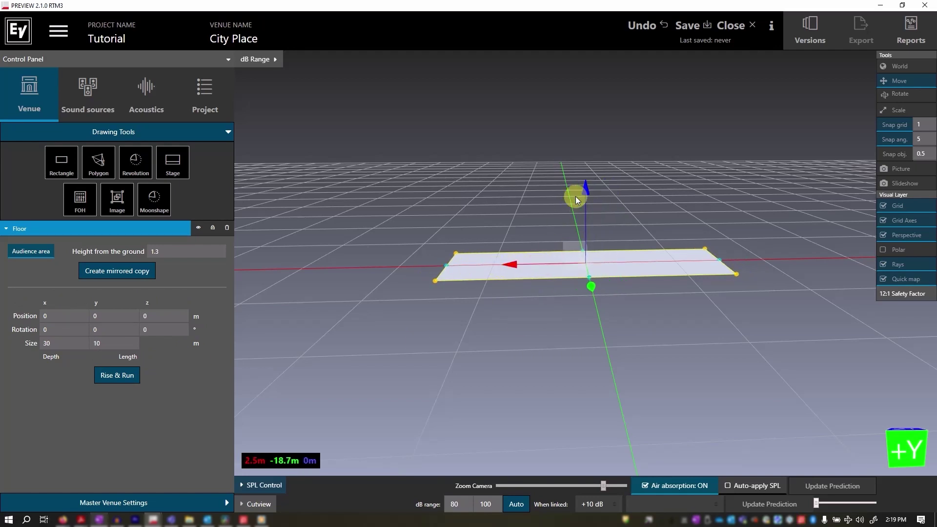
{"action": "mouse_move", "coordinate": [592, 292]}
{"action": "left_mouse_down"}
{"action": "mouse_move", "coordinate": [595, 314]}
{"action": "mouse_move", "coordinate": [599, 277]}
{"action": "mouse_move", "coordinate": [598, 292]}
{"action": "left_mouse_up"}
{"action": "mouse_move", "coordinate": [587, 200]}
{"action": "left_mouse_down"}
{"action": "mouse_move", "coordinate": [588, 172]}
{"action": "mouse_move", "coordinate": [591, 197]}
{"action": "left_mouse_up"}
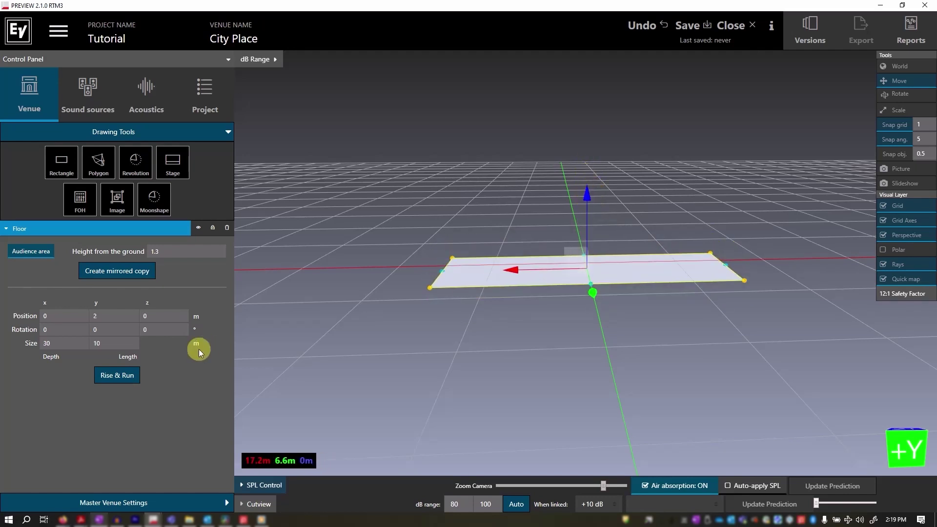
{"action": "double_click", "coordinate": [118, 314]}
{"action": "type", "text": "0"}
{"action": "left_click", "coordinate": [66, 315]}
- Rotate the Floor around the vertical axis, then undo the rotation
{"action": "left_click", "coordinate": [899, 95]}
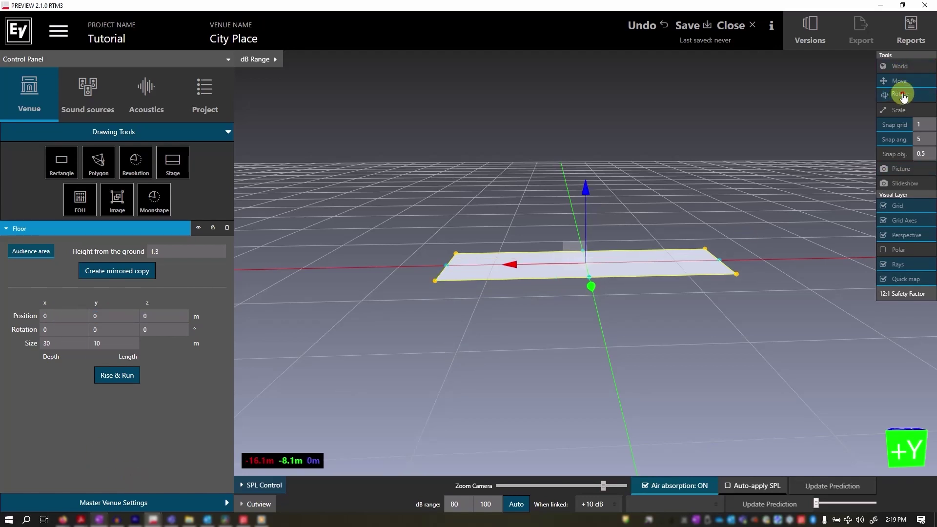
{"action": "mouse_move", "coordinate": [624, 285]}
{"action": "left_mouse_down"}
{"action": "mouse_move", "coordinate": [564, 293]}
{"action": "mouse_move", "coordinate": [636, 283]}
{"action": "left_mouse_up"}
{"action": "left_click", "coordinate": [658, 28]}
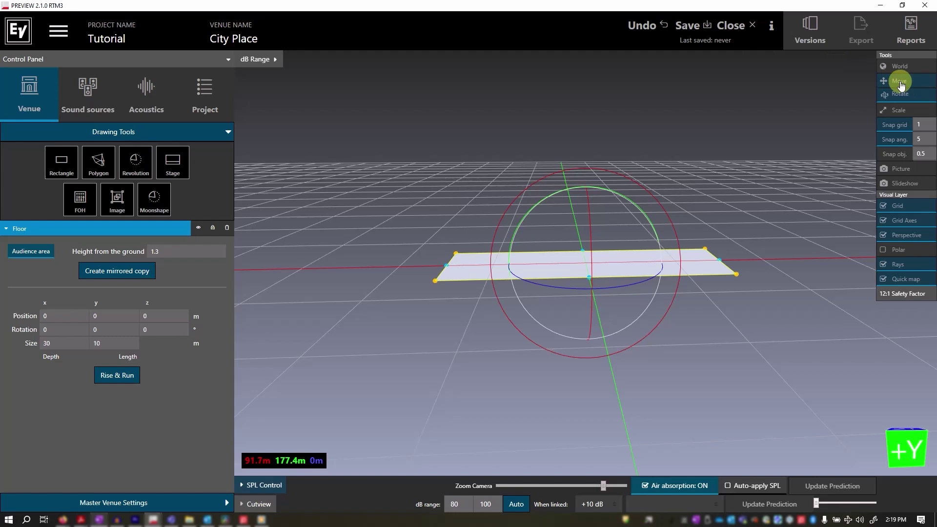
- Scale the Floor to 15 m long and set its depth to 30 m
{"action": "left_click", "coordinate": [893, 111]}
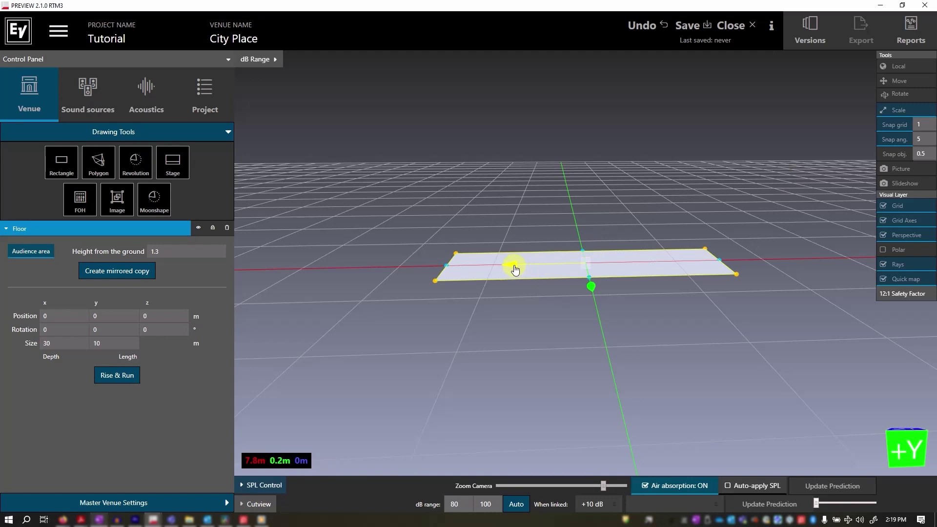
{"action": "mouse_move", "coordinate": [515, 269]}
{"action": "left_mouse_down"}
{"action": "mouse_move", "coordinate": [428, 269]}
{"action": "mouse_move", "coordinate": [512, 269]}
{"action": "left_mouse_up"}
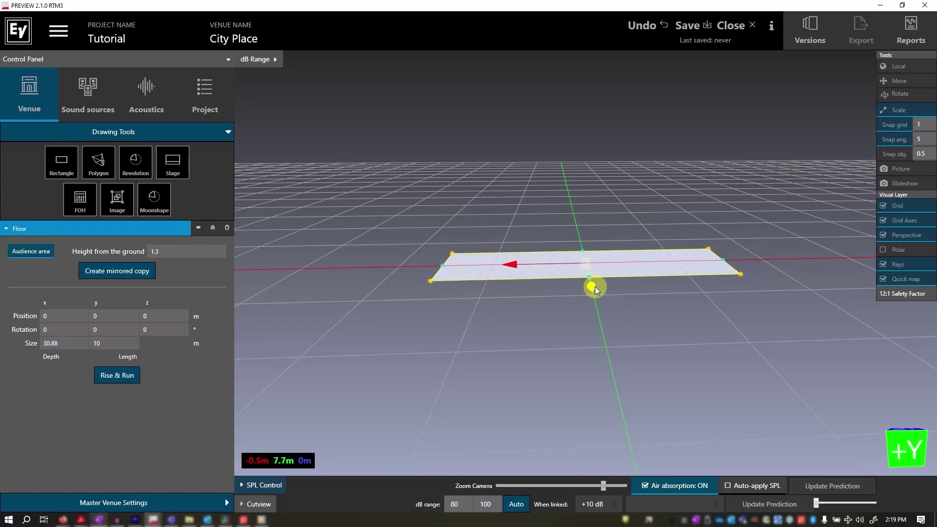
{"action": "left_click_drag", "start_coordinate": [592, 287], "coordinate": [591, 302]}
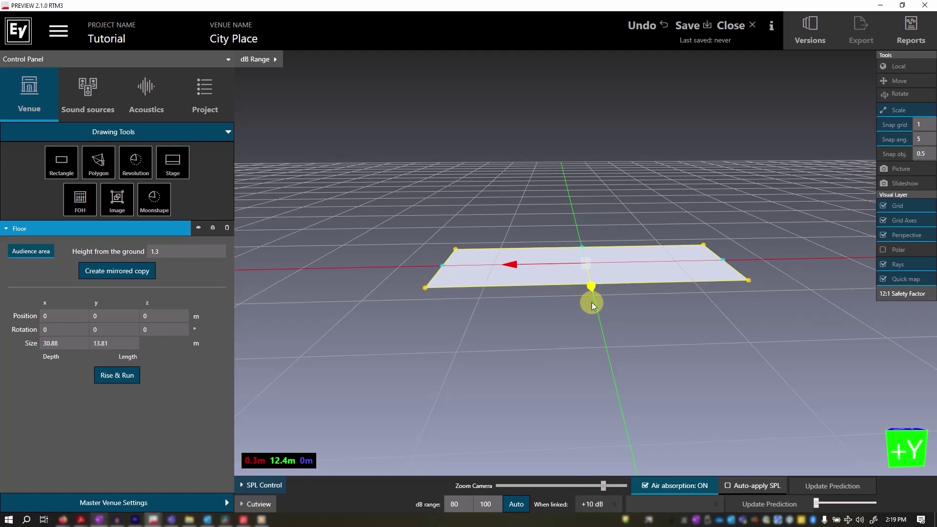
{"action": "left_click", "coordinate": [125, 340]}
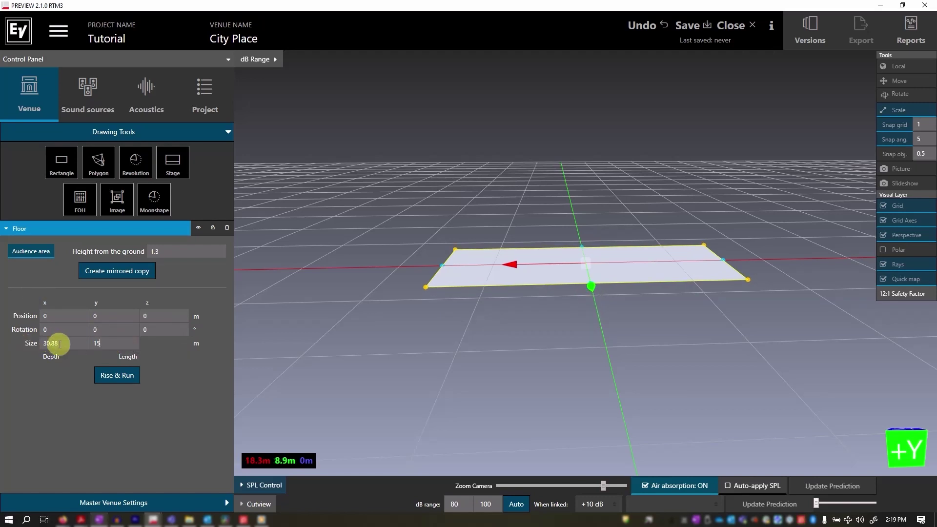
{"action": "left_click", "coordinate": [59, 342]}
{"action": "type", "text": "30"}
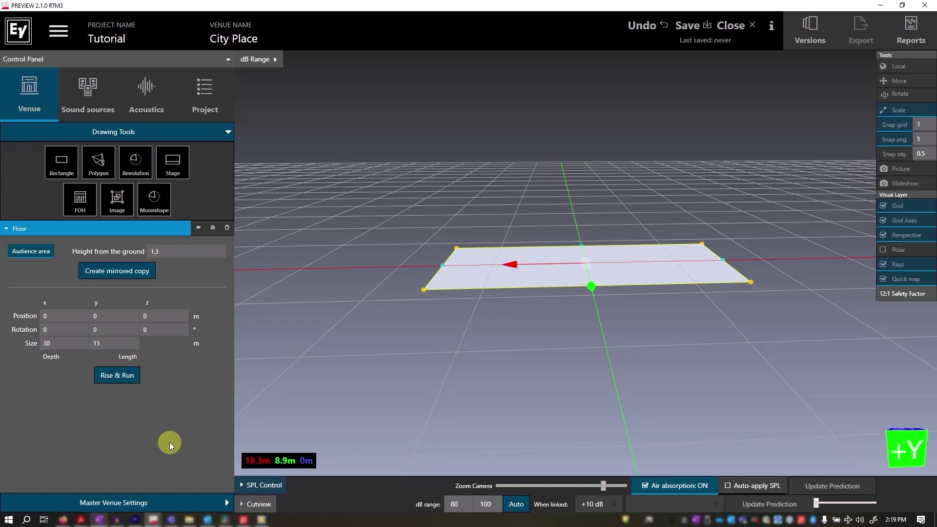
{"action": "key", "text": "Return"}
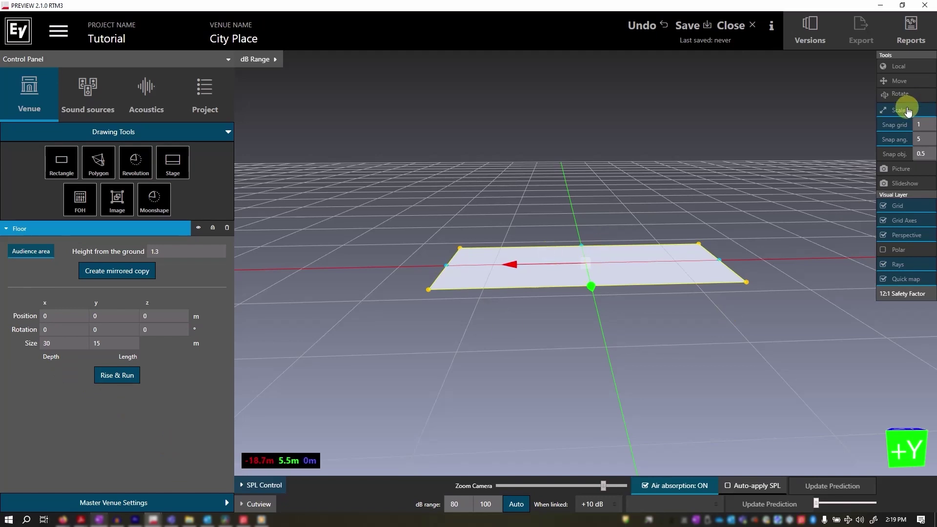
- Switch between the Move and Scale tools and reselect the Floor plane
{"action": "left_click", "coordinate": [905, 82]}
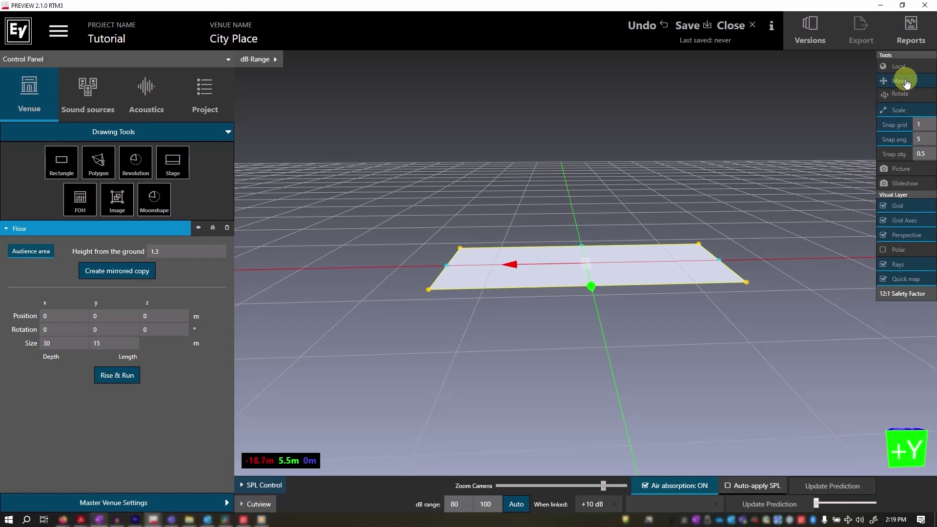
{"action": "left_click", "coordinate": [906, 82]}
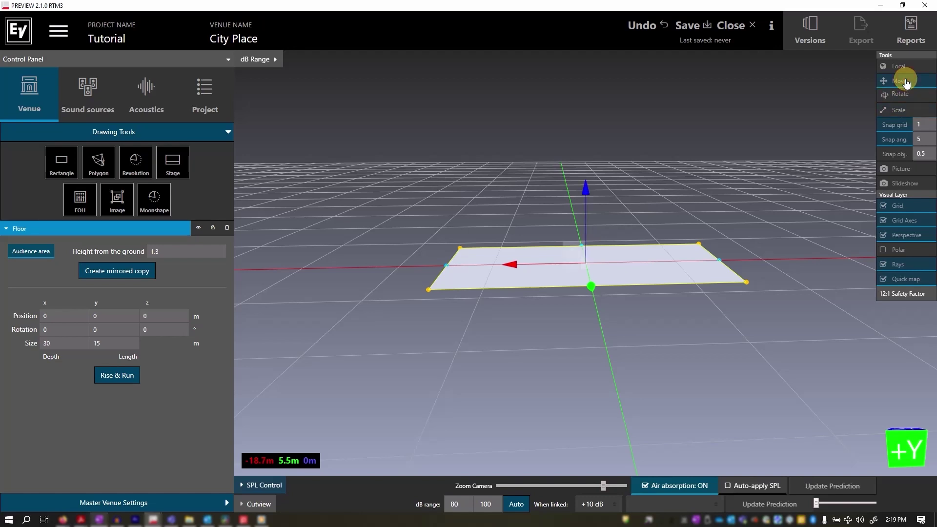
{"action": "left_click", "coordinate": [899, 109]}
{"action": "left_click", "coordinate": [549, 262]}
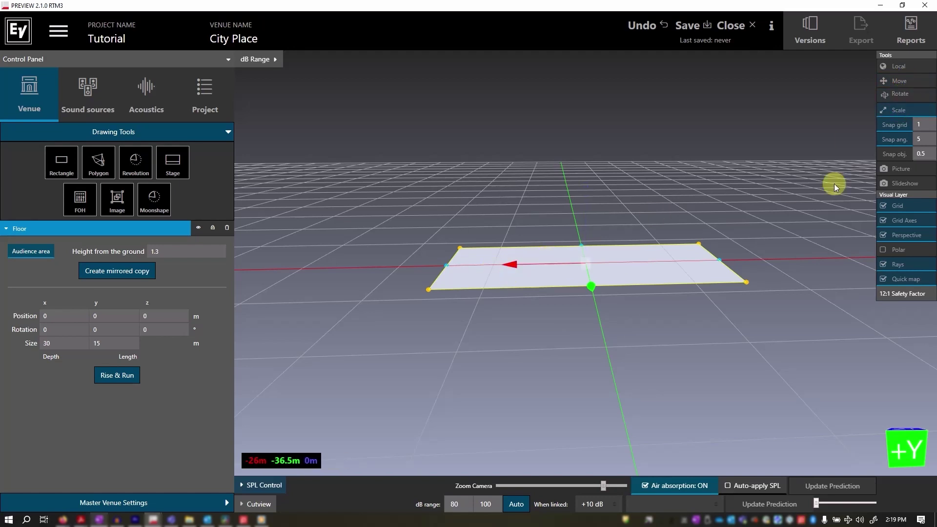
- Set grid snapping to 5 m and test a snapped move, leaving the Floor in place
{"action": "left_click", "coordinate": [901, 82]}
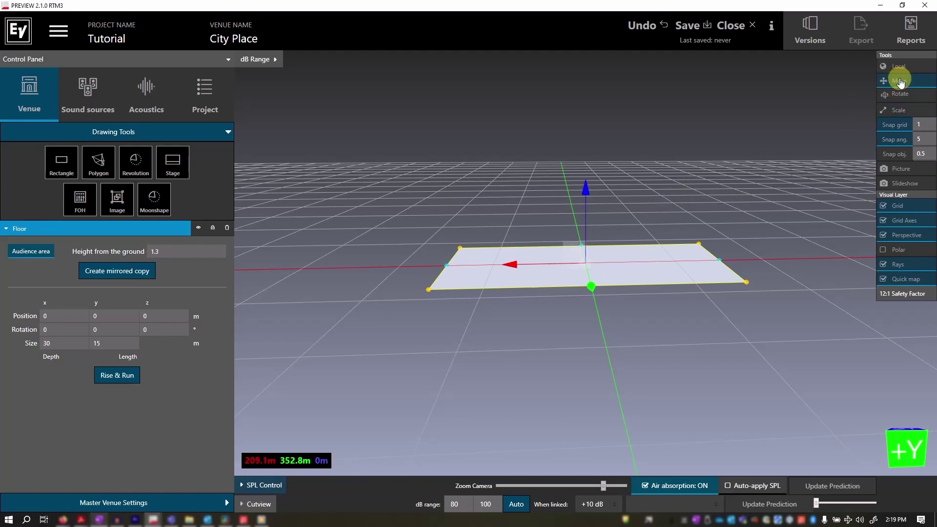
{"action": "left_click", "coordinate": [921, 125]}
{"action": "type", "text": "5"}
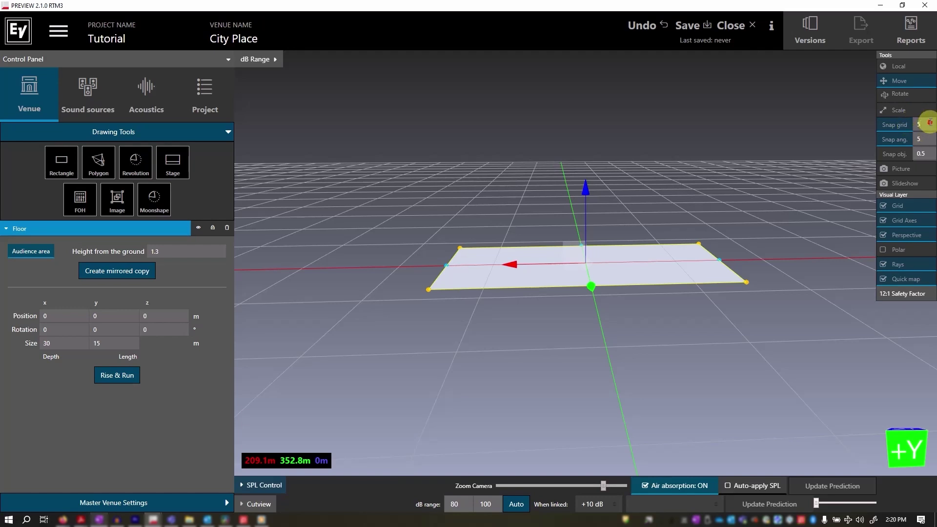
{"action": "left_click", "coordinate": [900, 140]}
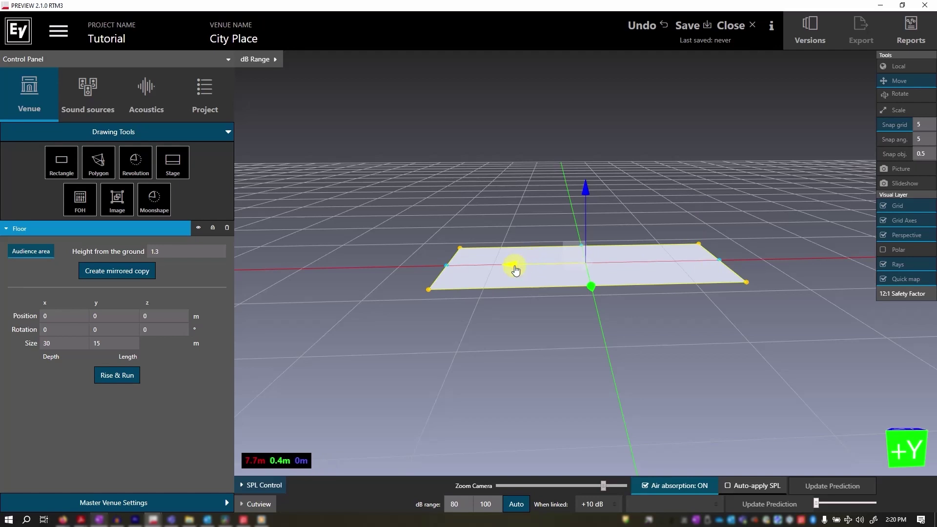
{"action": "mouse_move", "coordinate": [515, 269]}
{"action": "left_mouse_down"}
{"action": "mouse_move", "coordinate": [482, 266]}
{"action": "mouse_move", "coordinate": [543, 269]}
{"action": "mouse_move", "coordinate": [491, 275]}
{"action": "mouse_move", "coordinate": [524, 273]}
{"action": "left_mouse_up"}
{"action": "left_click", "coordinate": [913, 95]}
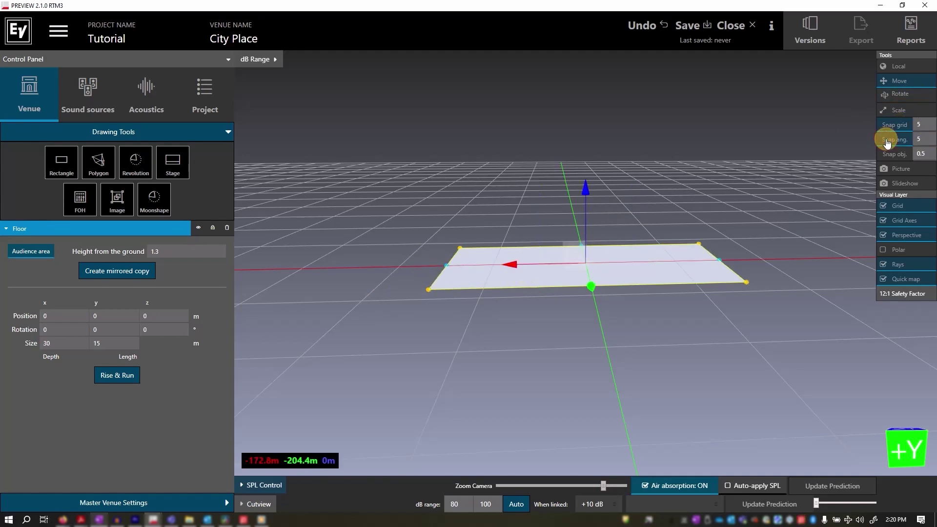
- Try rotating the Floor in 45° snap steps, then return to the Move tool
{"action": "left_click", "coordinate": [899, 93]}
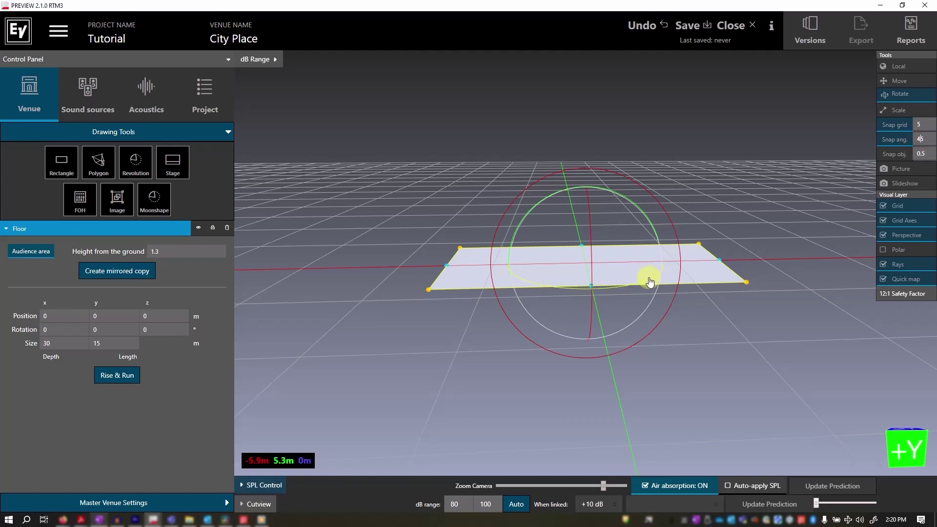
{"action": "mouse_move", "coordinate": [648, 279]}
{"action": "left_mouse_down"}
{"action": "mouse_move", "coordinate": [590, 297]}
{"action": "mouse_move", "coordinate": [554, 293]}
{"action": "mouse_move", "coordinate": [596, 292]}
{"action": "mouse_move", "coordinate": [653, 274]}
{"action": "left_mouse_up"}
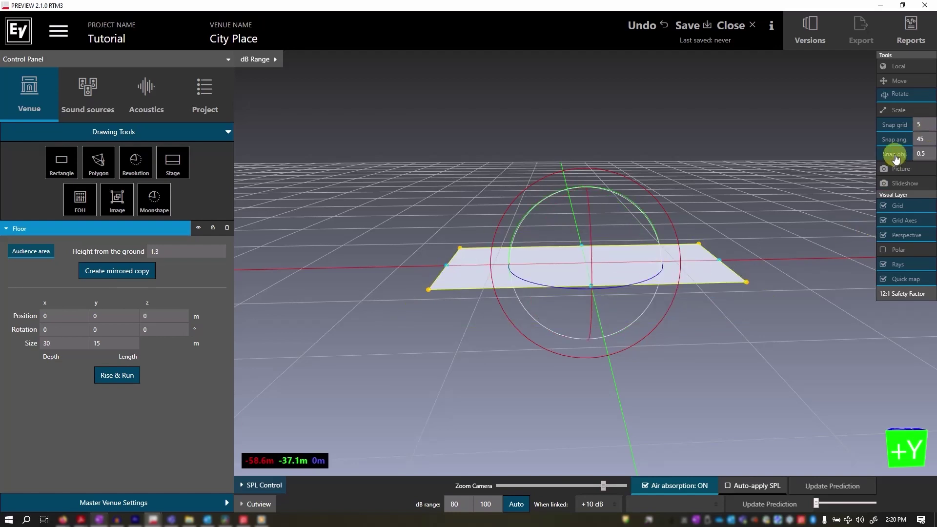
{"action": "left_click", "coordinate": [897, 81]}
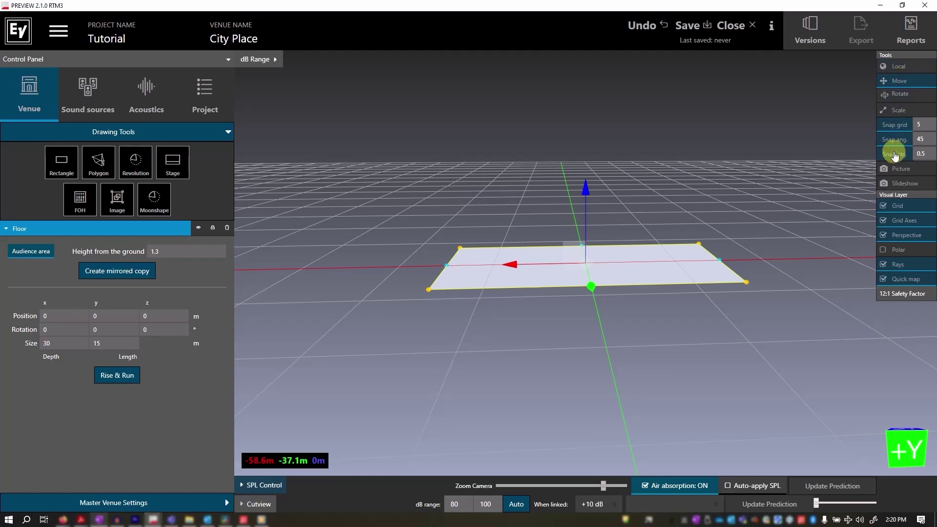
- Slope the Floor with a 10 m Rise & Run from its right-edge vertex
{"action": "left_click", "coordinate": [127, 375]}
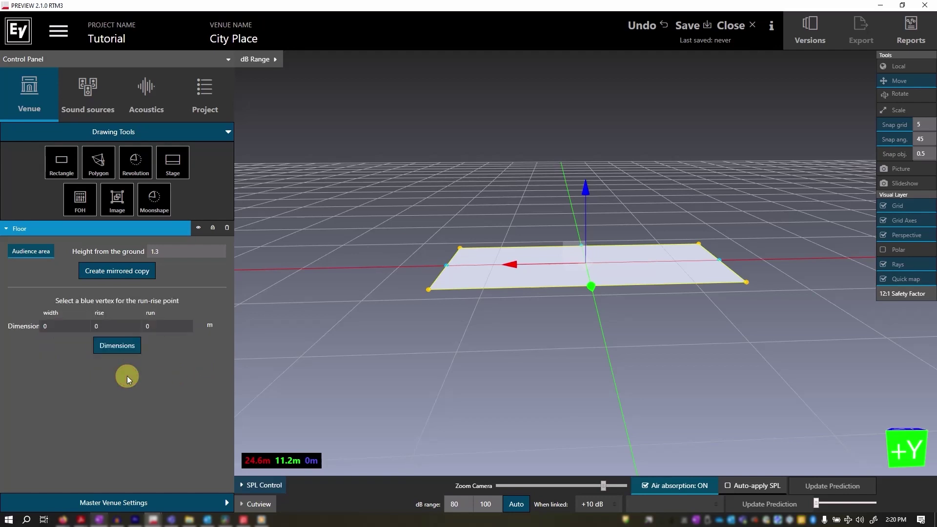
{"action": "left_click", "coordinate": [719, 263]}
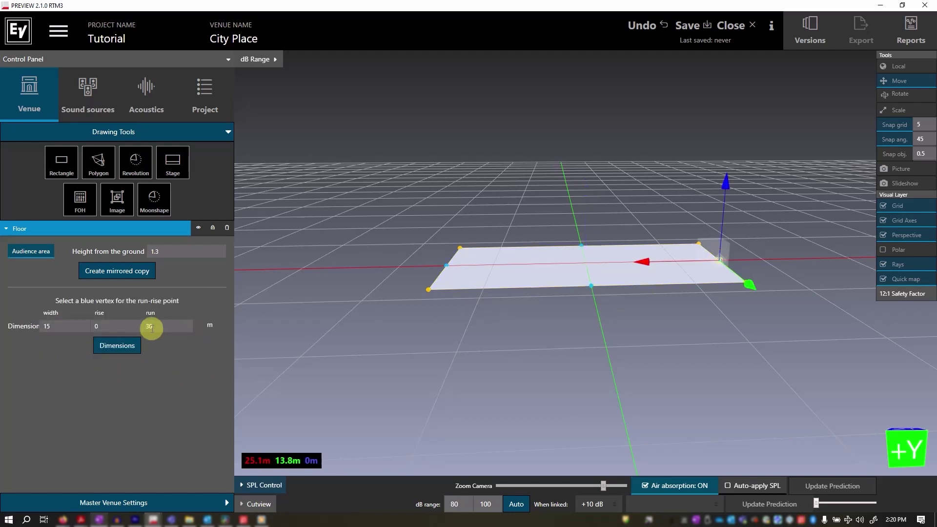
{"action": "type", "text": "10"}
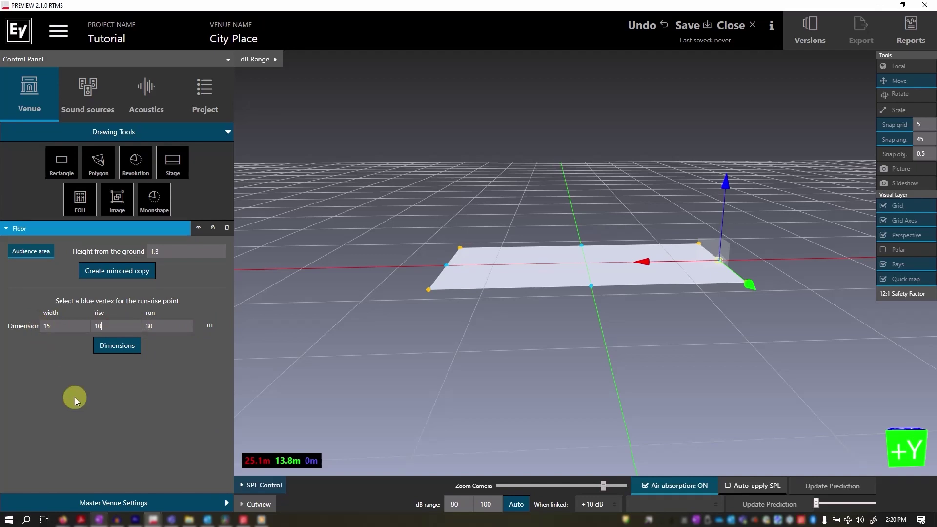
{"action": "key", "text": "Return"}
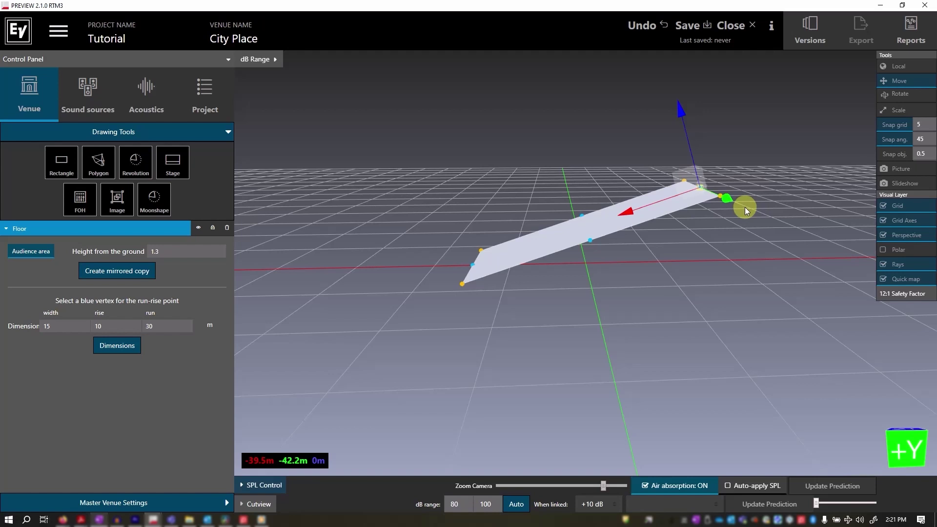
- Raise the ramp's high end to an 11.08 m rise, with handles on world axes
{"action": "left_click_drag", "start_coordinate": [623, 213], "coordinate": [655, 208]}
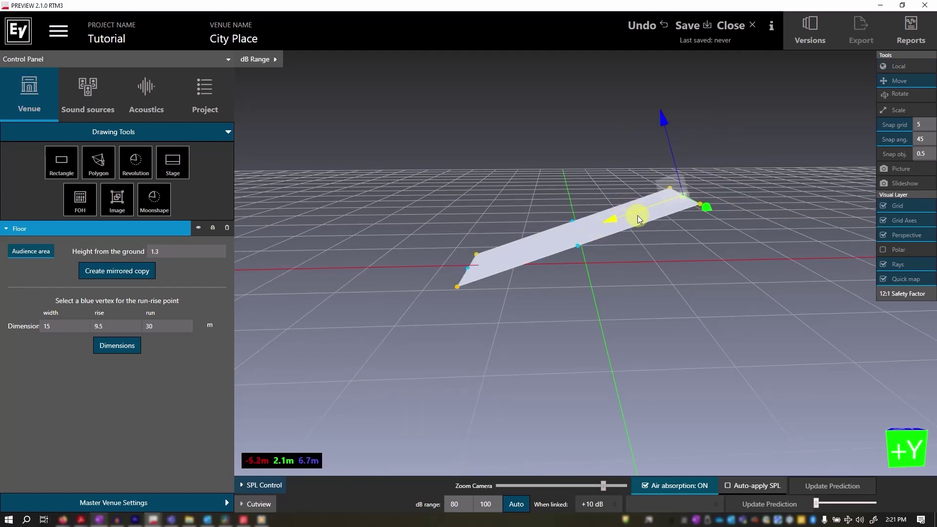
{"action": "left_click", "coordinate": [894, 67]}
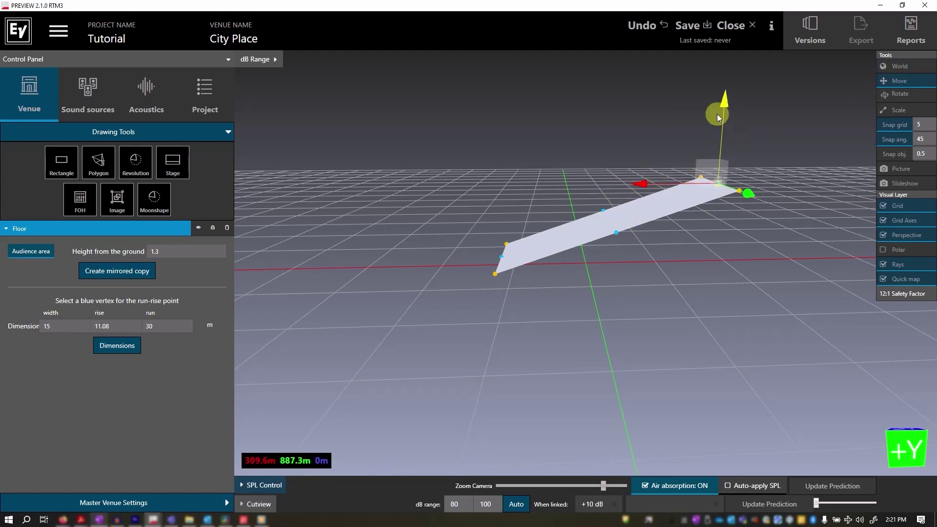
{"action": "mouse_move", "coordinate": [643, 182]}
{"action": "left_mouse_down"}
{"action": "mouse_move", "coordinate": [604, 191]}
{"action": "mouse_move", "coordinate": [636, 183]}
{"action": "left_mouse_up"}
{"action": "scroll", "coordinate": [621, 300], "scroll_direction": "down", "scroll_amount": 5}
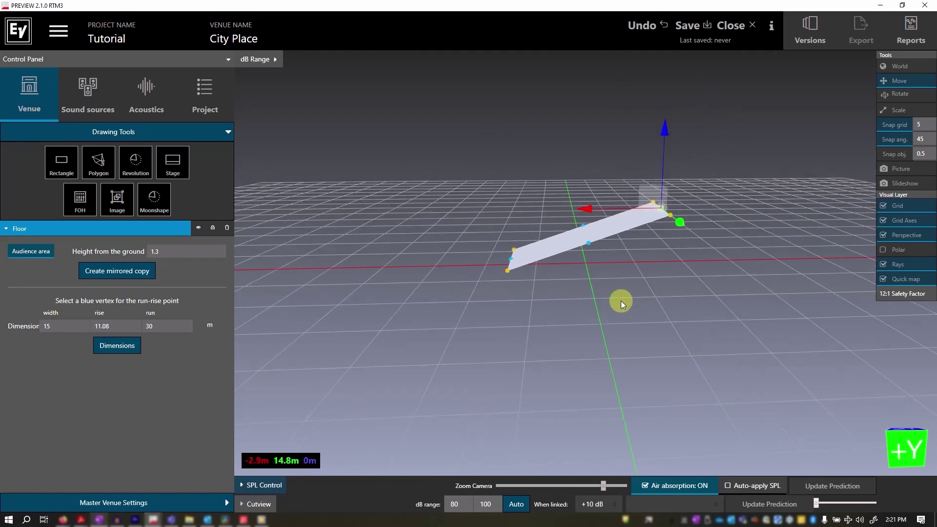
- Duplicate the Floor ramp as 'top floor' and drag the copy along X onto the first ramp
{"action": "left_click", "coordinate": [621, 296]}
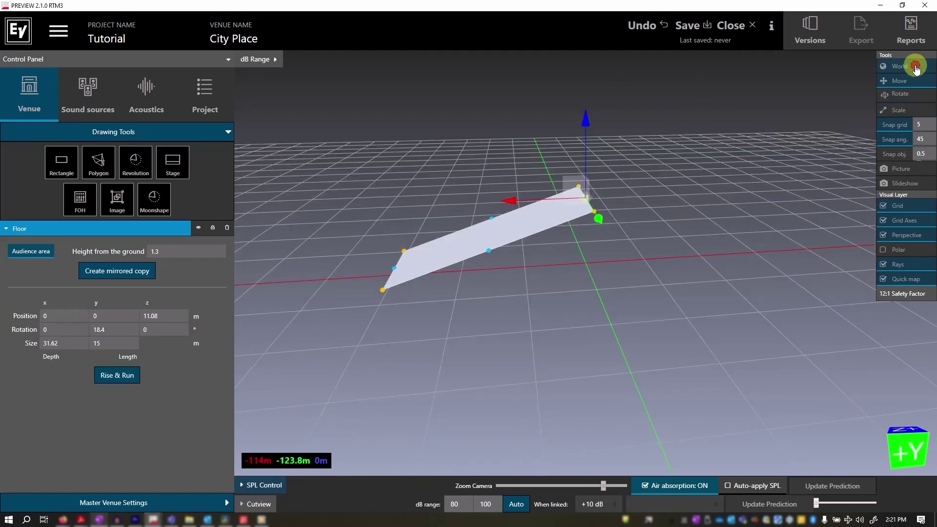
{"action": "left_click", "coordinate": [915, 67]}
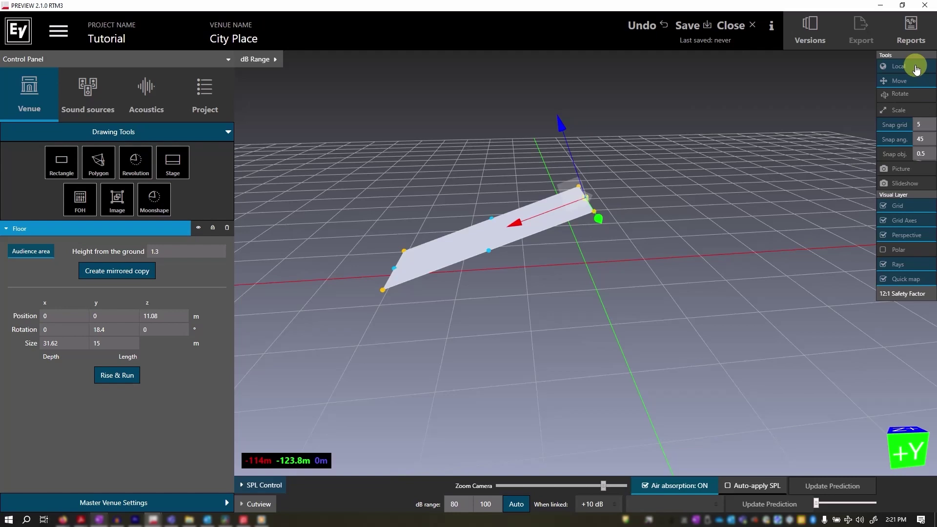
{"action": "left_click", "coordinate": [471, 246]}
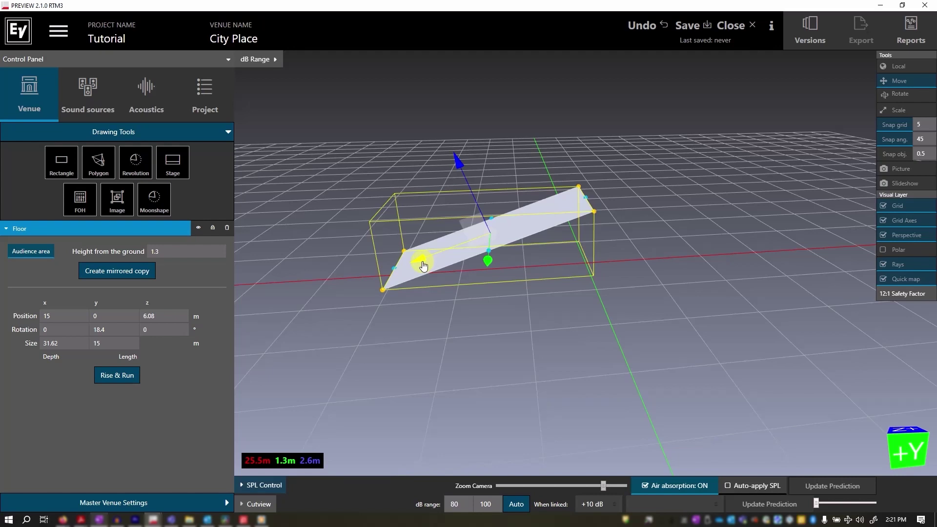
{"action": "key", "text": "ctrl+v"}
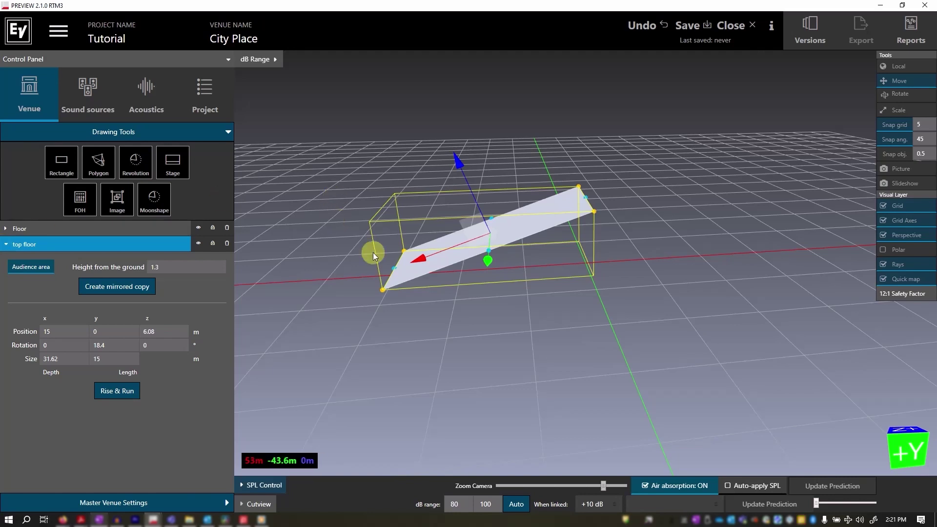
{"action": "left_click_drag", "start_coordinate": [418, 257], "coordinate": [636, 211]}
- Snap the top floor onto the ramp's corner vertex and nudge it along X
{"action": "left_click", "coordinate": [895, 151]}
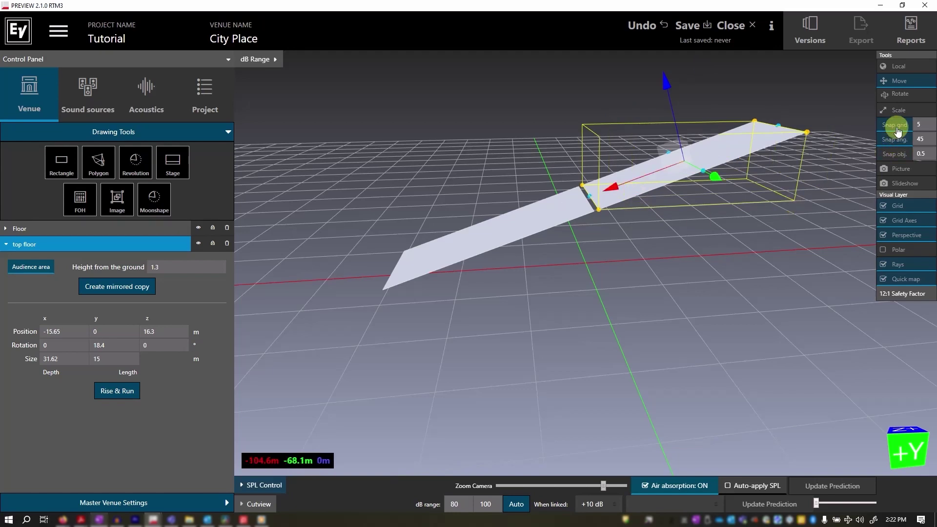
{"action": "left_click", "coordinate": [900, 155]}
{"action": "left_click", "coordinate": [900, 155]}
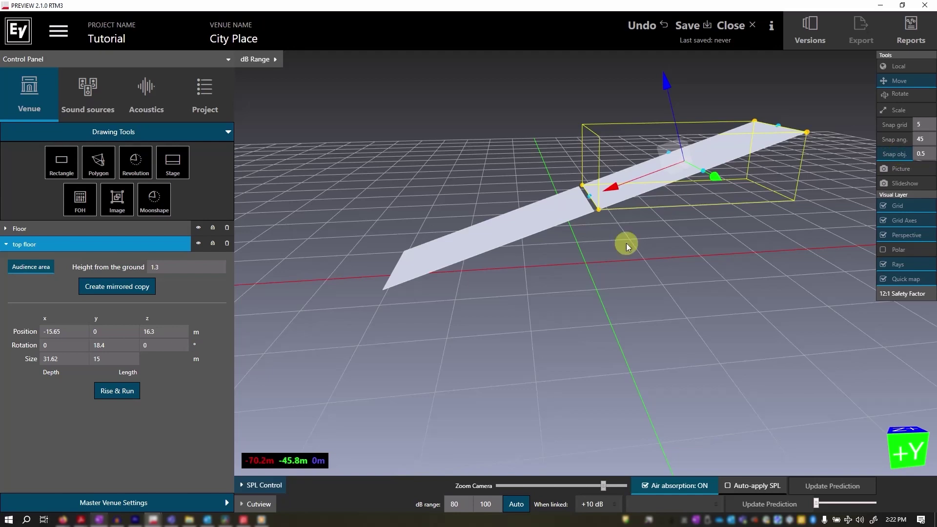
{"action": "scroll", "coordinate": [611, 226], "scroll_direction": "up", "scroll_amount": 2}
{"action": "left_click", "coordinate": [605, 186]}
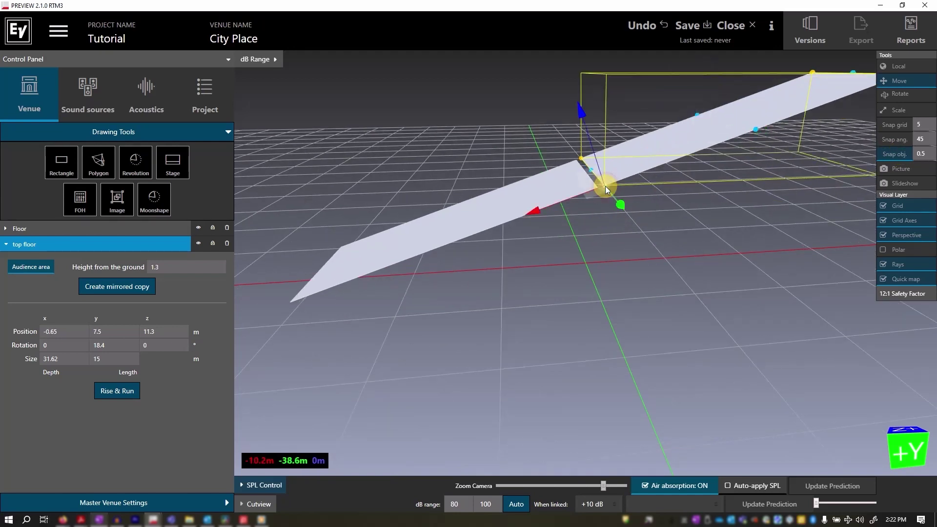
{"action": "right_click_drag", "start_coordinate": [599, 260], "coordinate": [710, 320]}
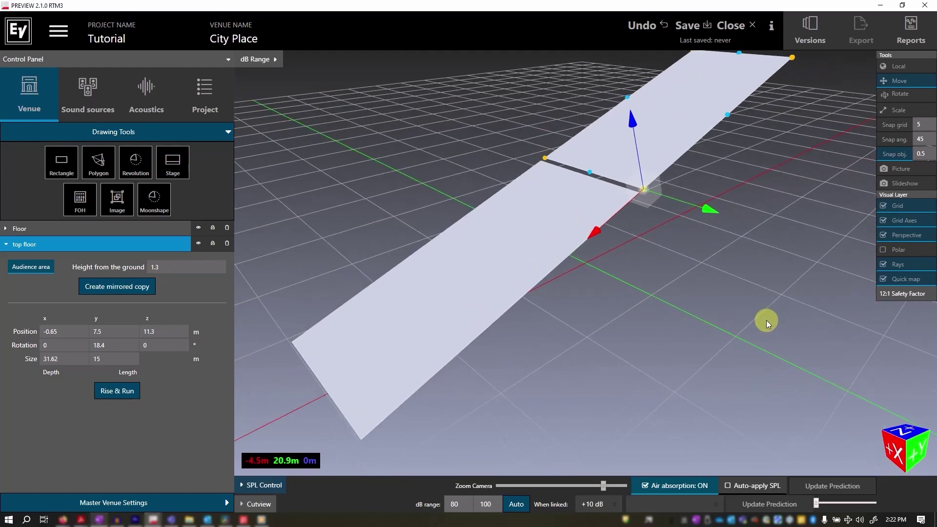
{"action": "left_click_drag", "start_coordinate": [593, 239], "coordinate": [594, 236]}
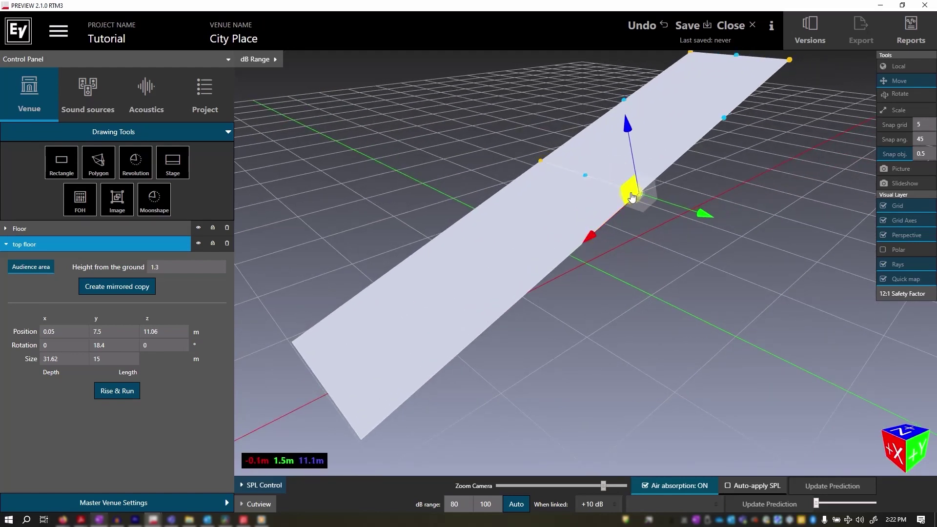
{"action": "left_click_drag", "start_coordinate": [643, 225], "coordinate": [660, 265]}
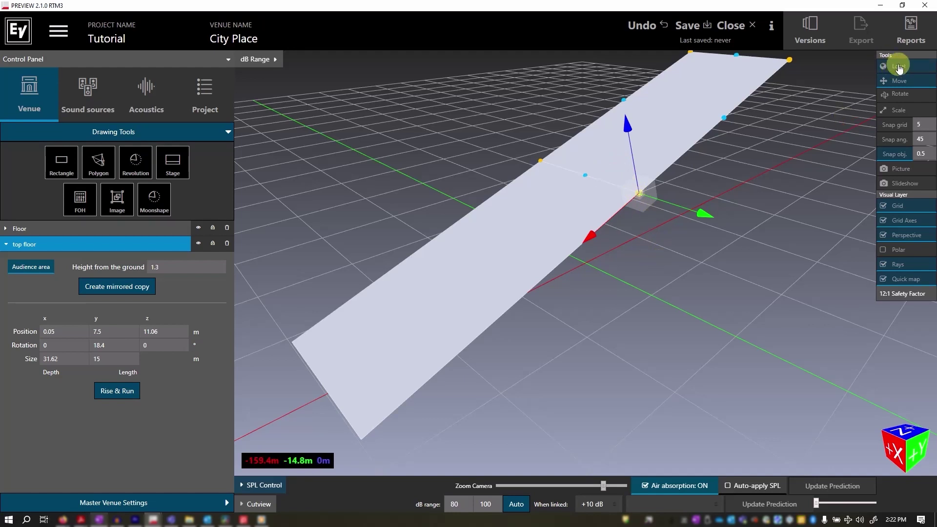
- Set grid snapping to 2, switch to world axes, and slide the top floor to X -1
{"action": "left_click", "coordinate": [917, 125]}
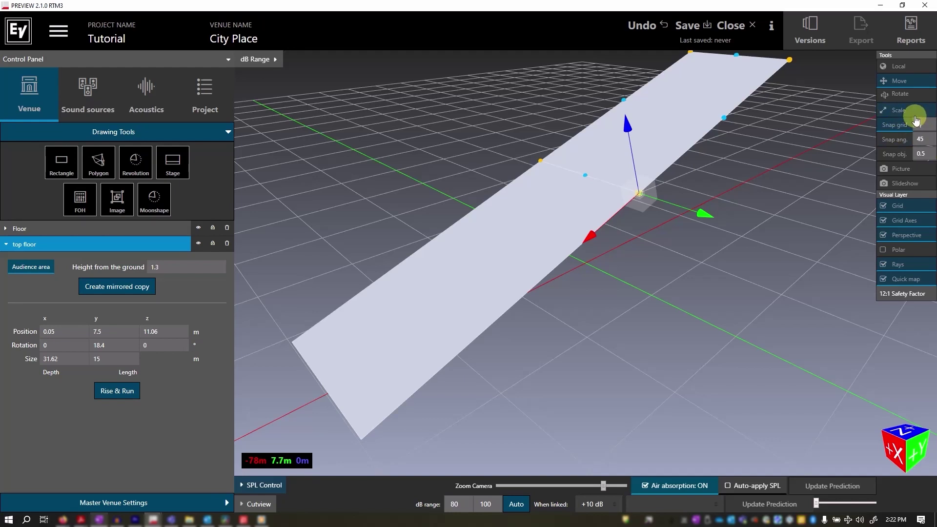
{"action": "type", "text": "2"}
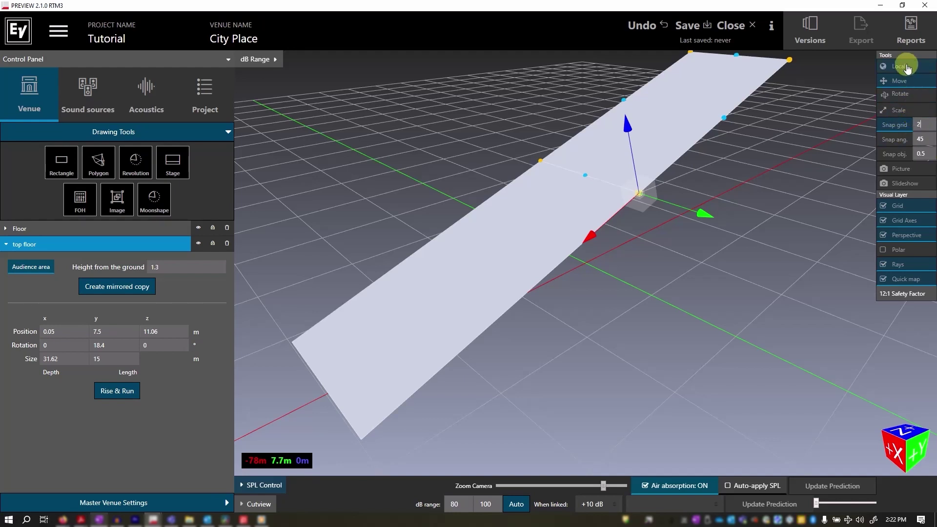
{"action": "left_click", "coordinate": [906, 67]}
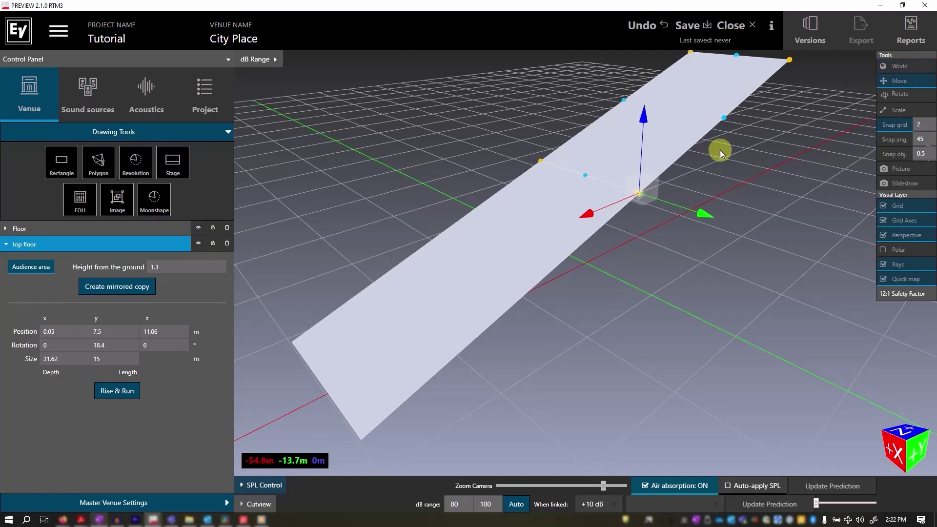
{"action": "left_click_drag", "start_coordinate": [591, 218], "coordinate": [590, 213]}
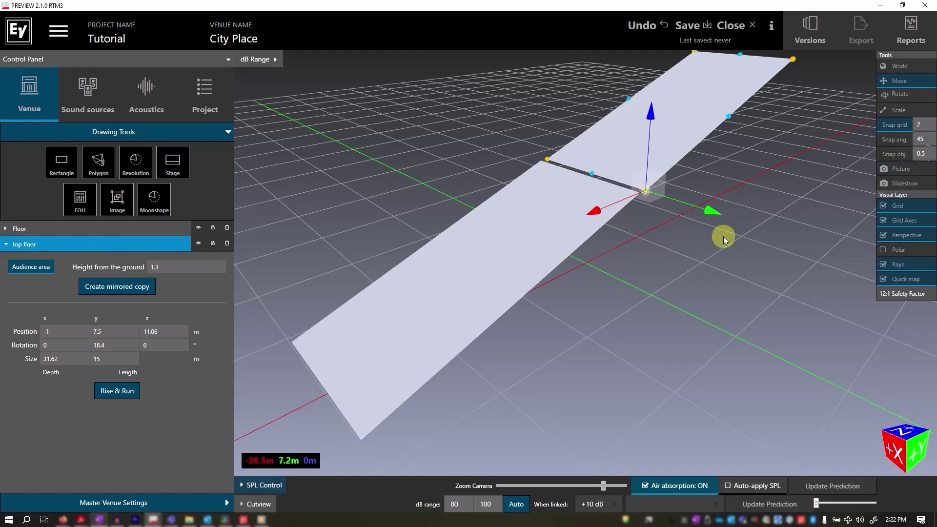
- Save a picture of the current ramp view, replacing its default name
{"action": "scroll", "coordinate": [723, 236], "scroll_direction": "down", "scroll_amount": 3}
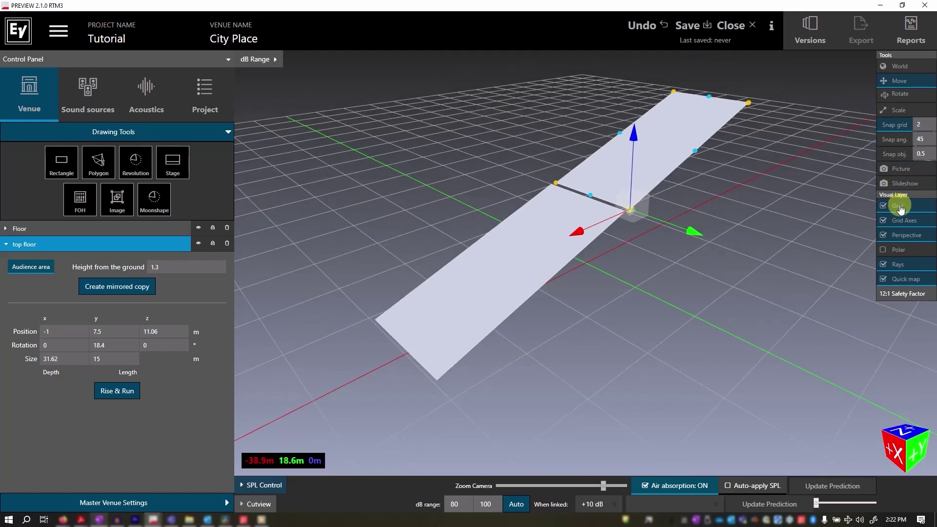
{"action": "left_click", "coordinate": [902, 169]}
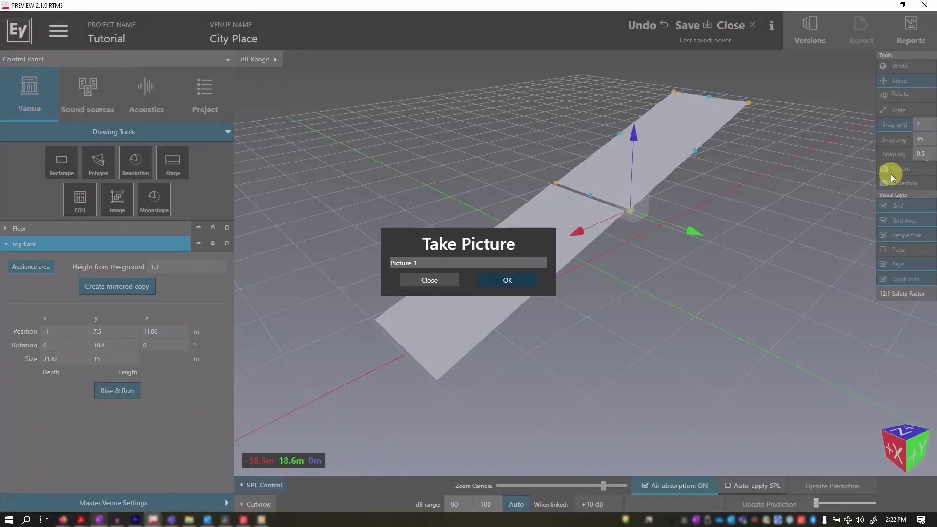
{"action": "left_click_drag", "start_coordinate": [428, 263], "coordinate": [349, 265]}
{"action": "type", "text": "as"}
{"action": "left_click", "coordinate": [494, 278]}
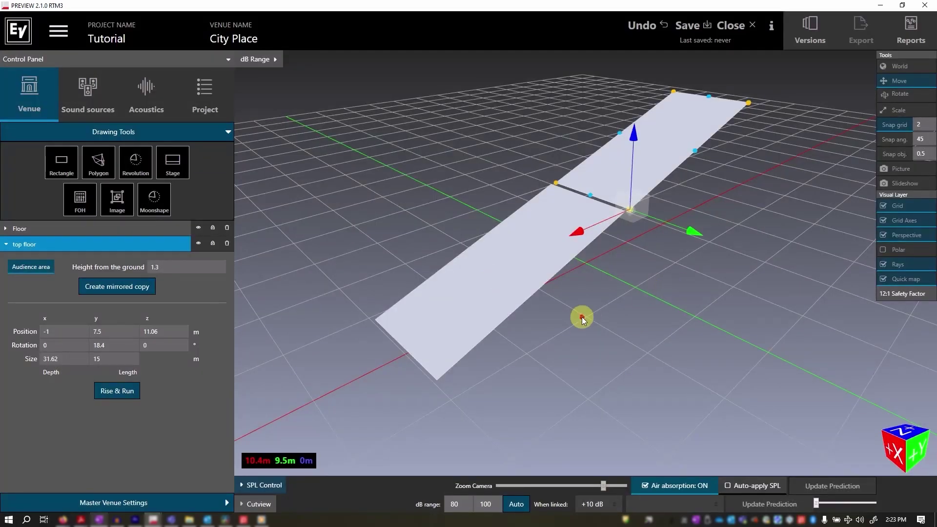
- Orbit to look along the floors and save a second picture named '2m'
{"action": "middle_click_drag", "start_coordinate": [581, 317], "coordinate": [789, 303]}
{"action": "middle_click_drag", "start_coordinate": [668, 341], "coordinate": [868, 343]}
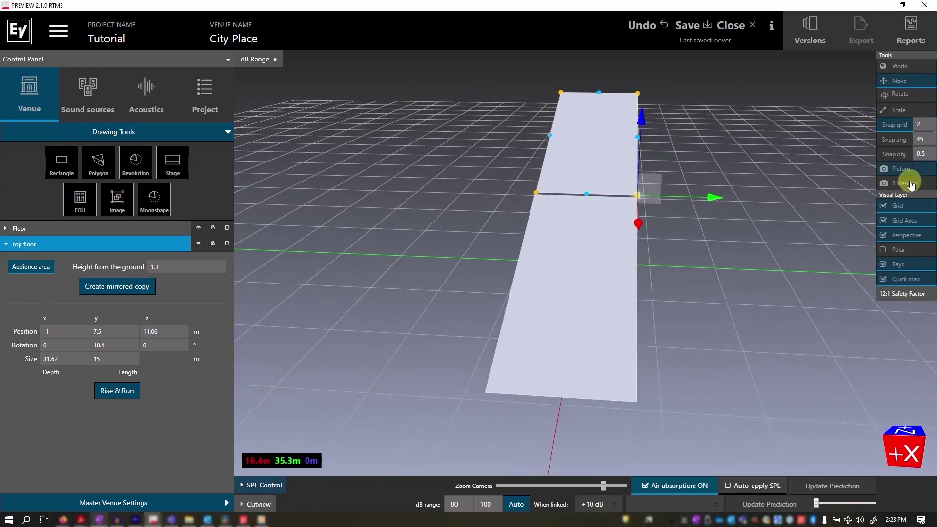
{"action": "left_click", "coordinate": [897, 170]}
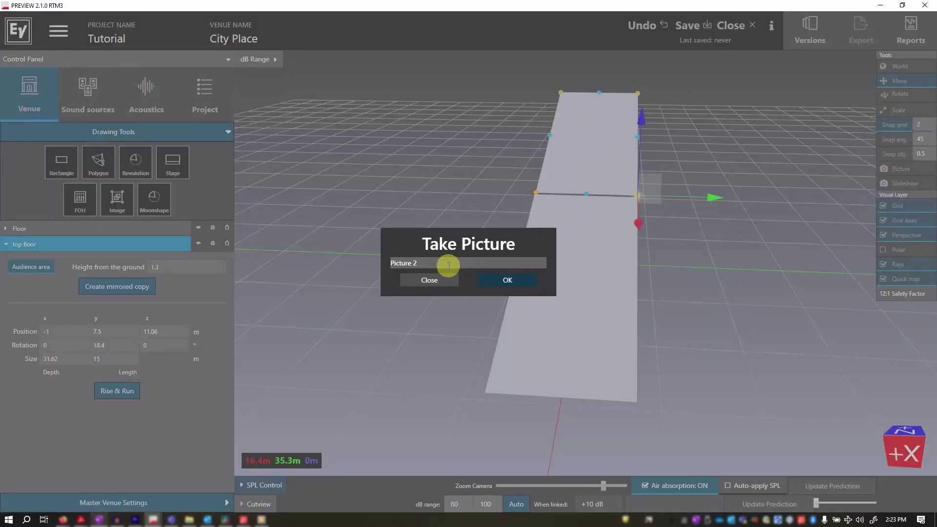
{"action": "left_click_drag", "start_coordinate": [445, 264], "coordinate": [323, 259]}
{"action": "type", "text": "2m"}
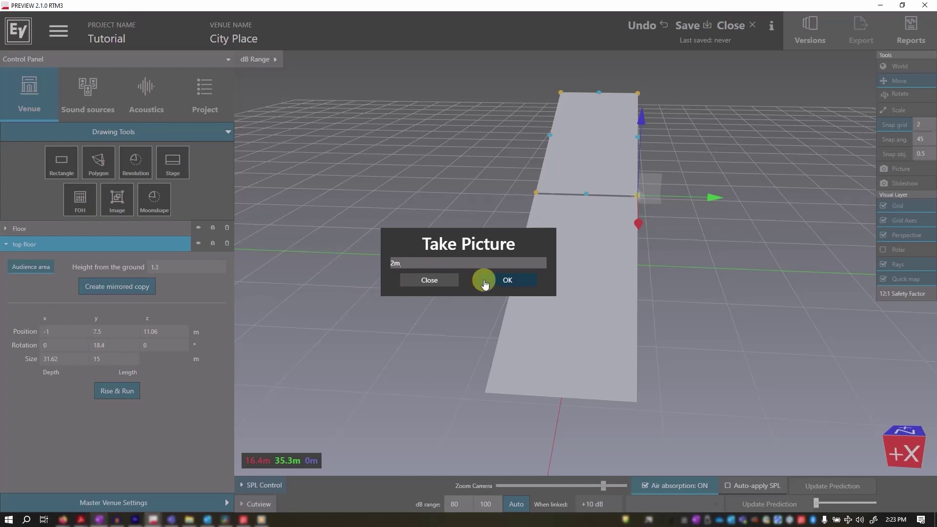
{"action": "left_click", "coordinate": [507, 280]}
- Review both saved pictures in the Slideshow, then close it
{"action": "left_click_drag", "start_coordinate": [738, 285], "coordinate": [613, 272]}
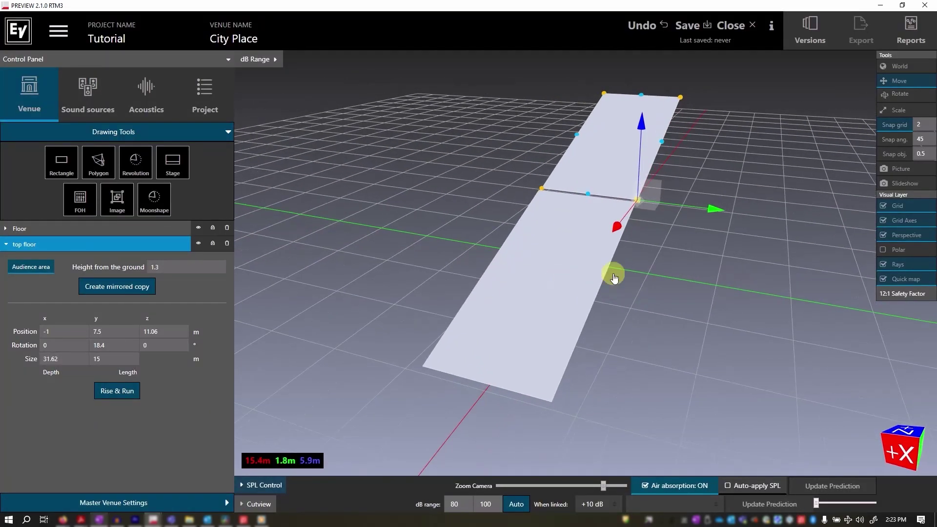
{"action": "left_click", "coordinate": [906, 184]}
{"action": "left_click", "coordinate": [474, 209]}
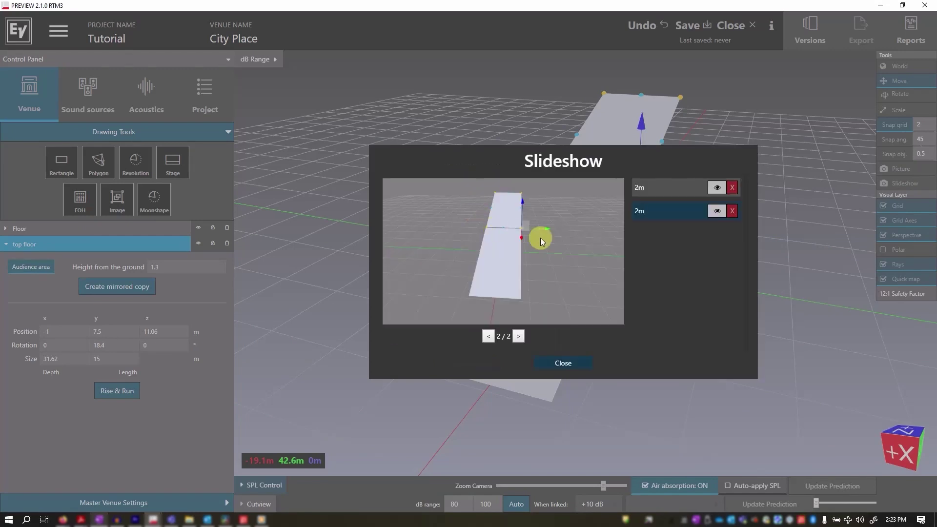
{"action": "left_click", "coordinate": [488, 336]}
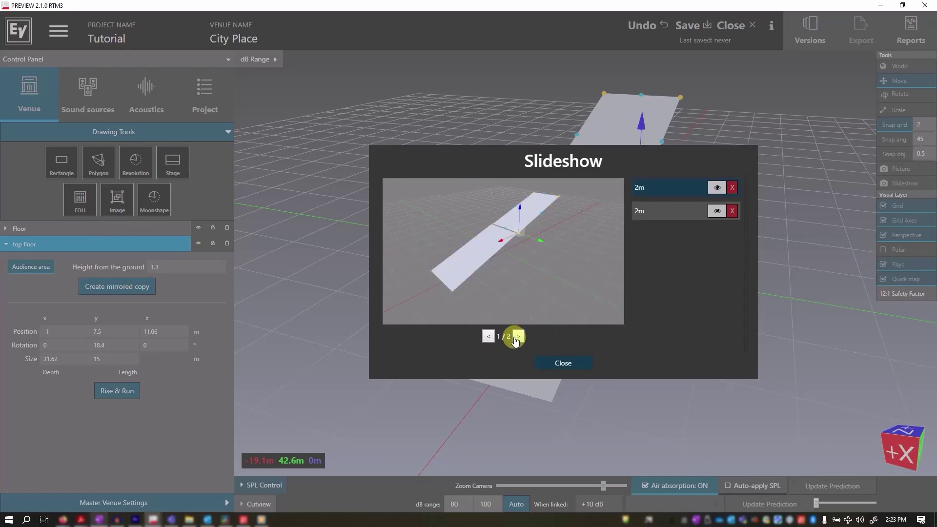
{"action": "left_click", "coordinate": [518, 337]}
{"action": "left_click", "coordinate": [488, 337]}
{"action": "left_click", "coordinate": [566, 362]}
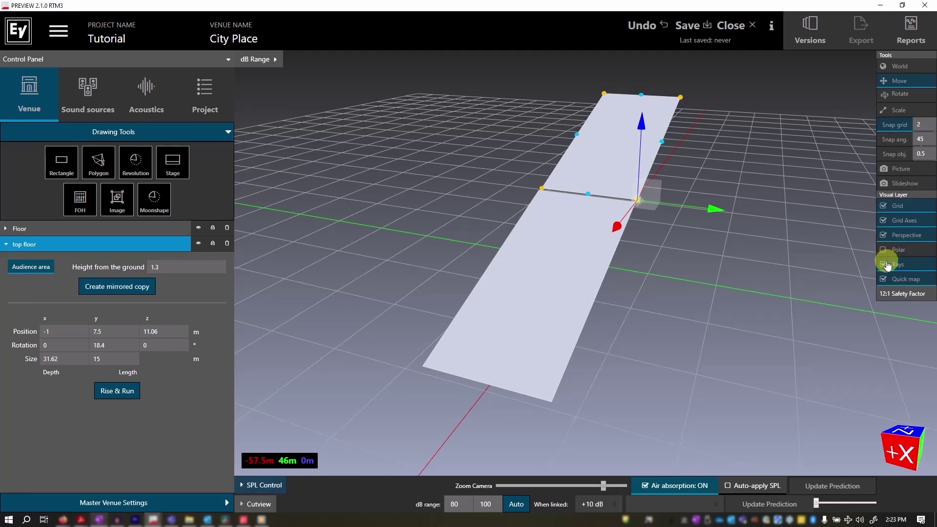
- Toggle the Grid, Grid Axes and Perspective layers off and back on in the 3D view
{"action": "left_click", "coordinate": [884, 207]}
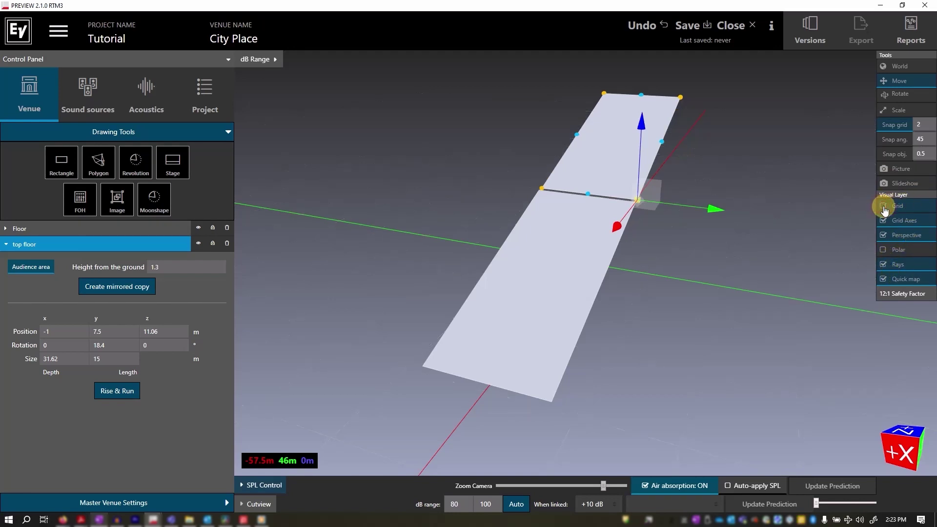
{"action": "left_click", "coordinate": [883, 206]}
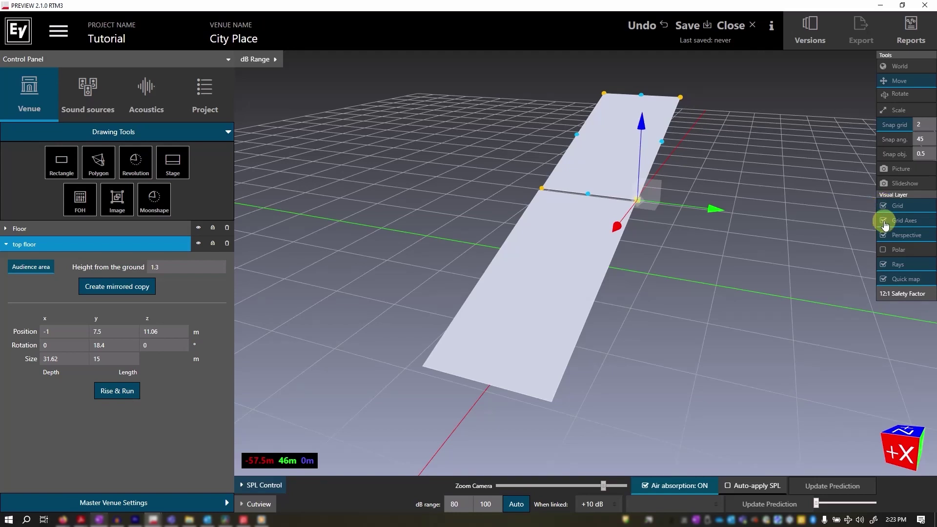
{"action": "left_click", "coordinate": [884, 221]}
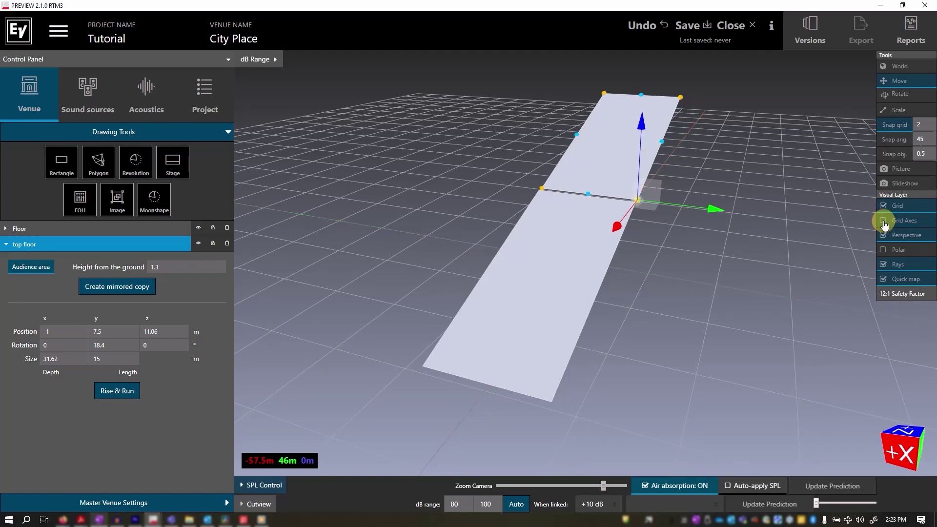
{"action": "left_click", "coordinate": [884, 222]}
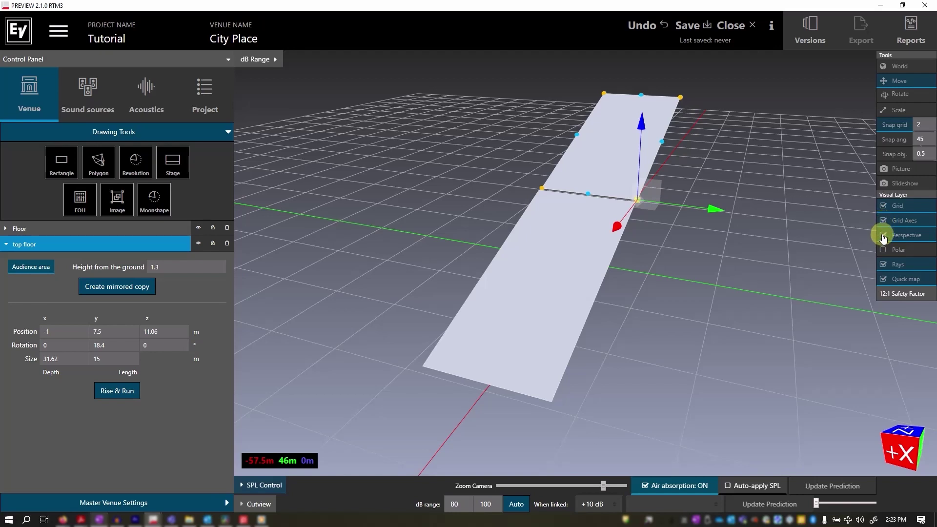
{"action": "left_click", "coordinate": [883, 235]}
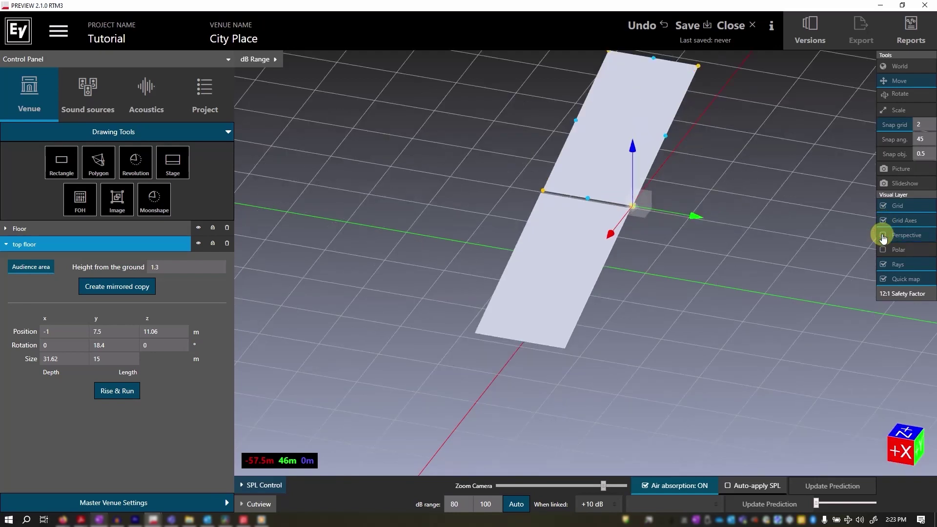
{"action": "left_click", "coordinate": [883, 236]}
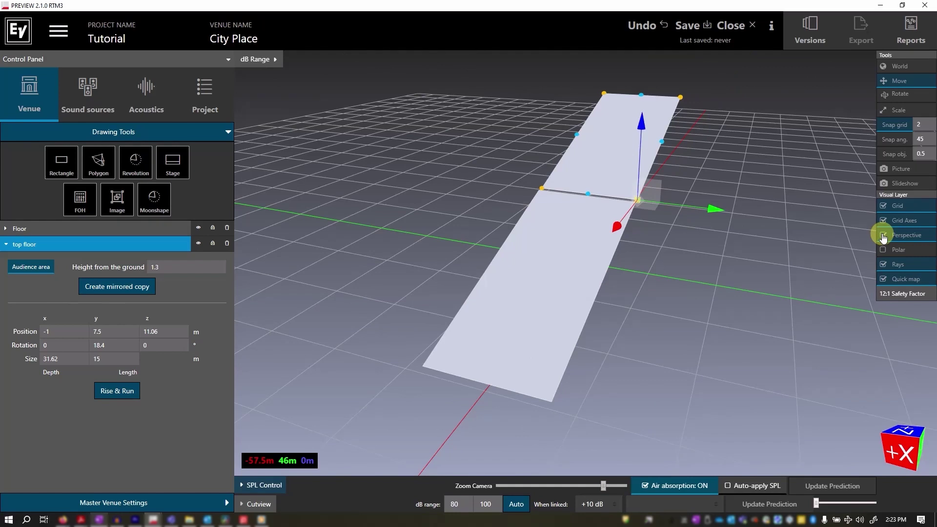
- Toggle the Polar layer on and back off, then switch off the Rays layer
{"action": "left_click", "coordinate": [883, 250]}
{"action": "left_click", "coordinate": [882, 249]}
{"action": "left_click", "coordinate": [883, 264]}
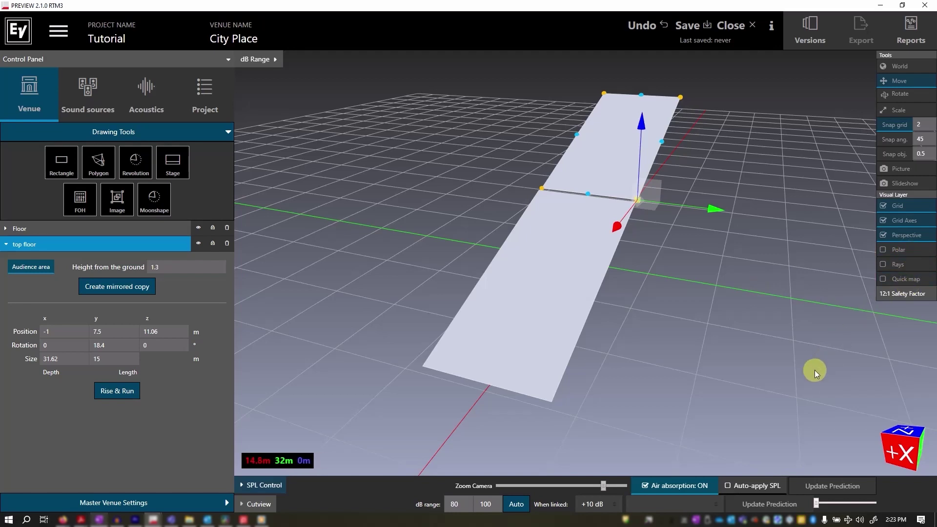
{"action": "left_click", "coordinate": [816, 32]}
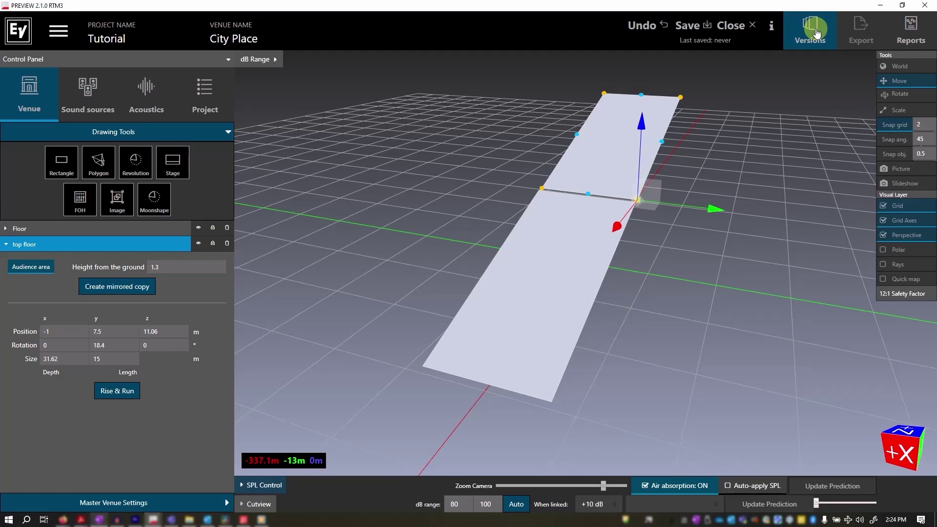
{"action": "left_click", "coordinate": [907, 35]}
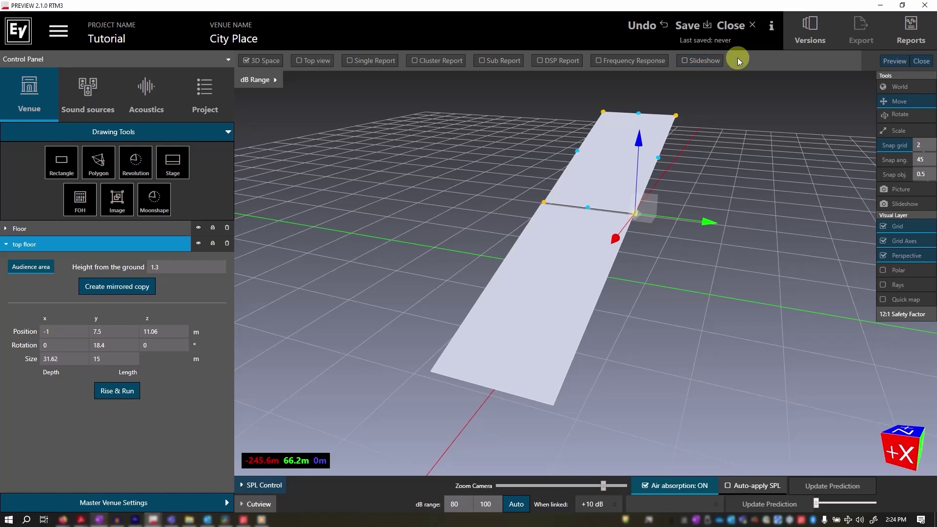
{"action": "left_click", "coordinate": [921, 61]}
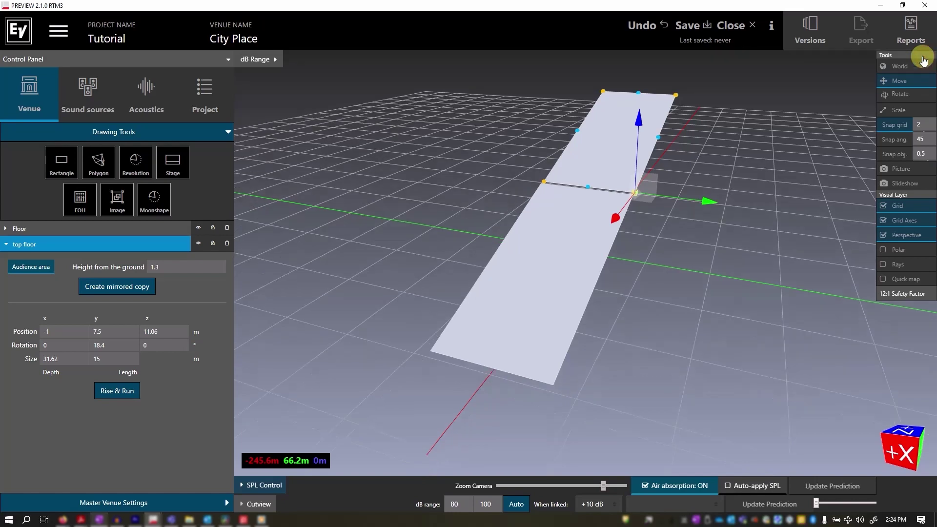